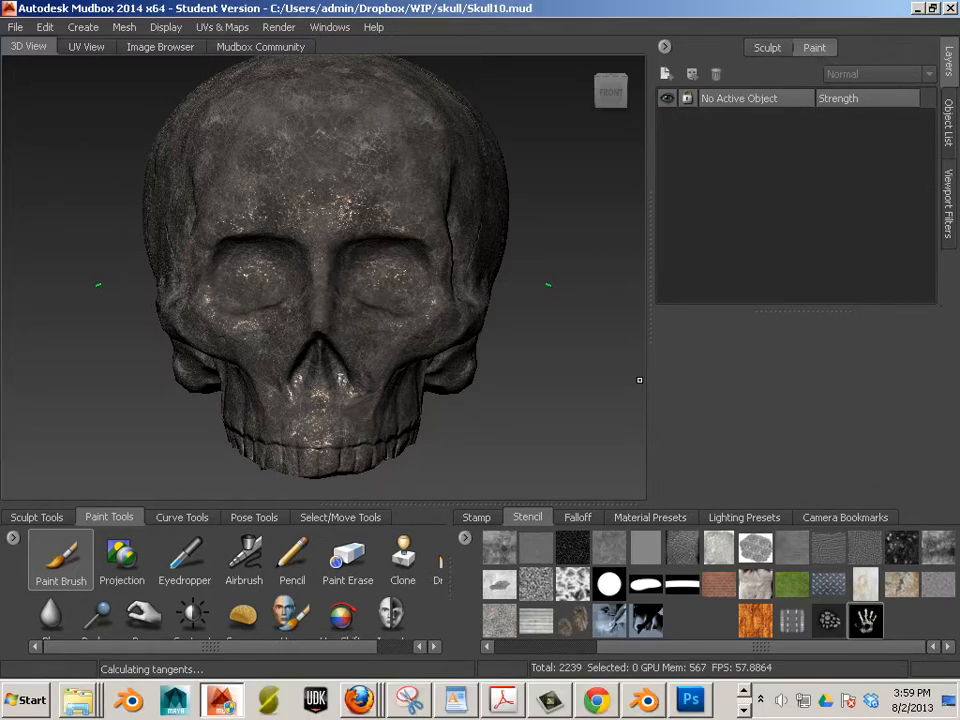
# Select the skull mesh as an object and expand the Diffuse channel in its paint layer list
pyautogui.click(946, 120)
pyautogui.click(950, 78)
pyautogui.click(335, 517)
pyautogui.click(98, 556)
pyautogui.click(418, 317)
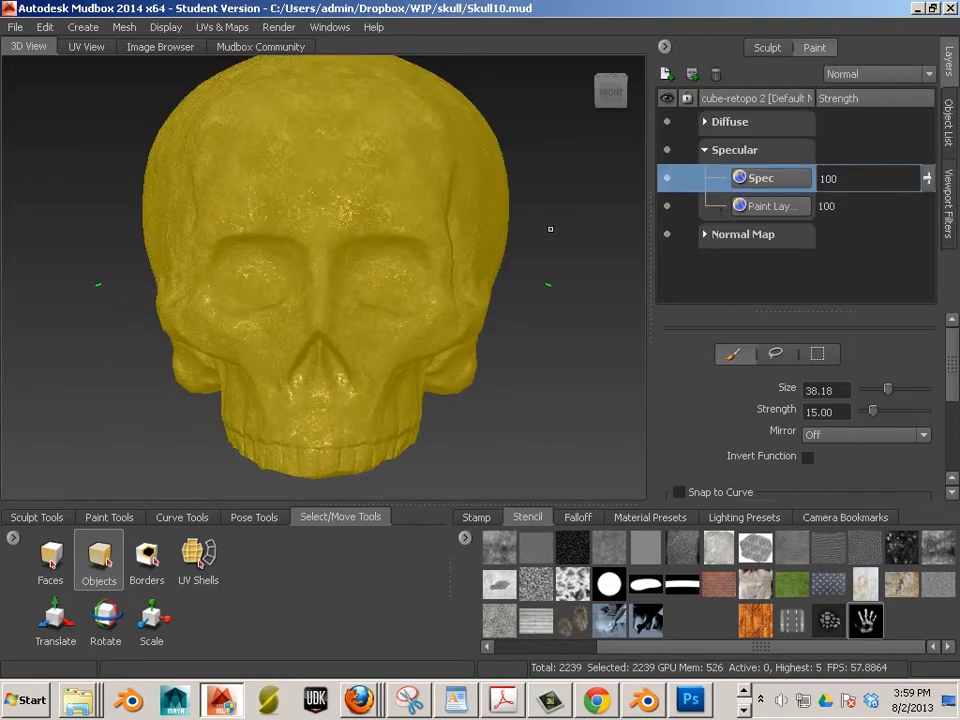
pyautogui.click(771, 154)
pyautogui.click(739, 125)
pyautogui.click(720, 118)
pyautogui.click(722, 121)
pyautogui.click(705, 122)
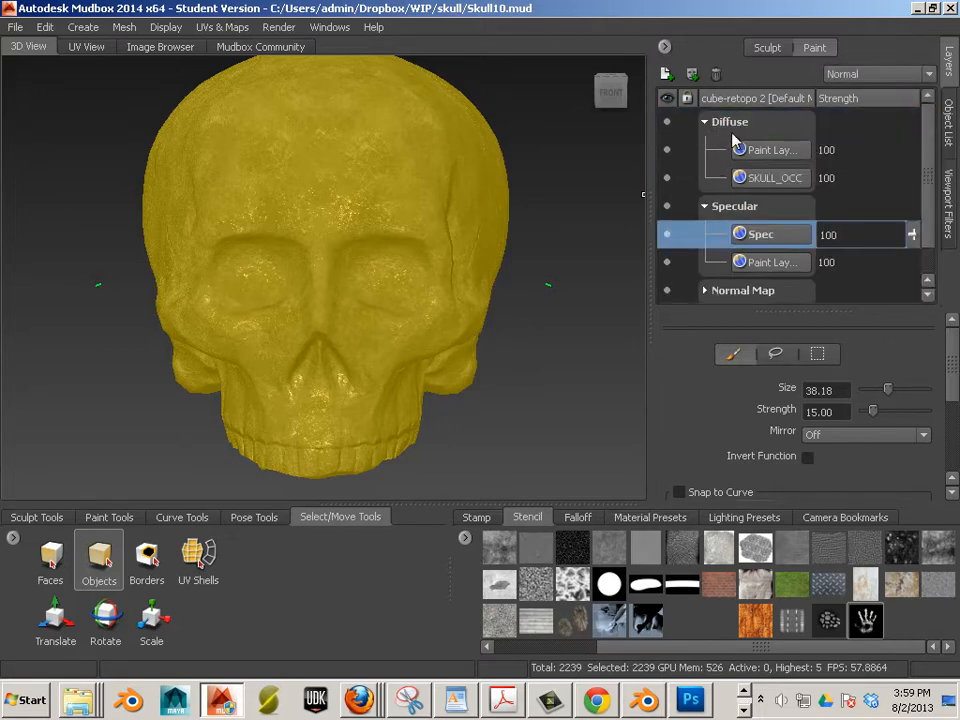
# Create a 2048 TIFF paint layer named "hand" in the Diffuse channel
pyautogui.click(665, 76)
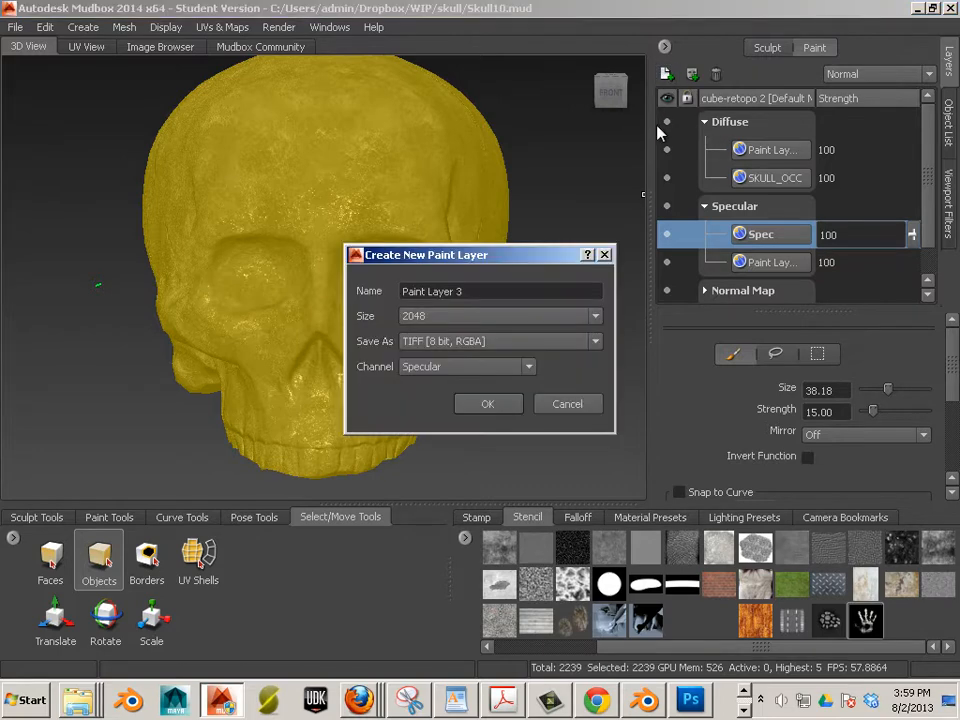
pyautogui.click(457, 367)
pyautogui.click(450, 382)
pyautogui.moveTo(480, 290); pyautogui.dragTo(350, 288)
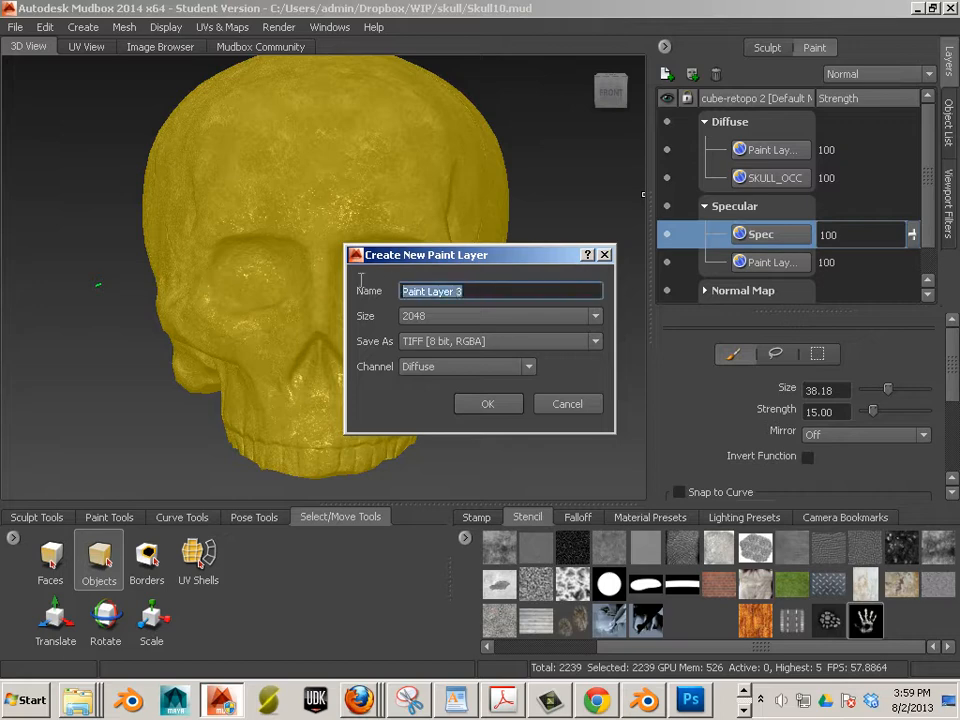
pyautogui.write('hand')
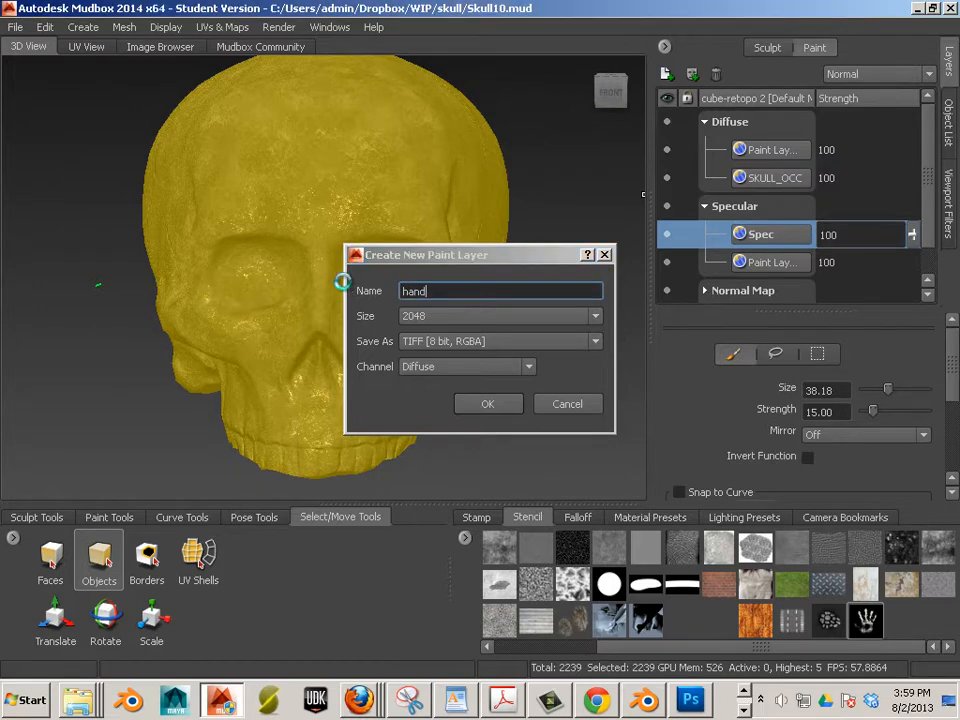
pyautogui.press('Return')
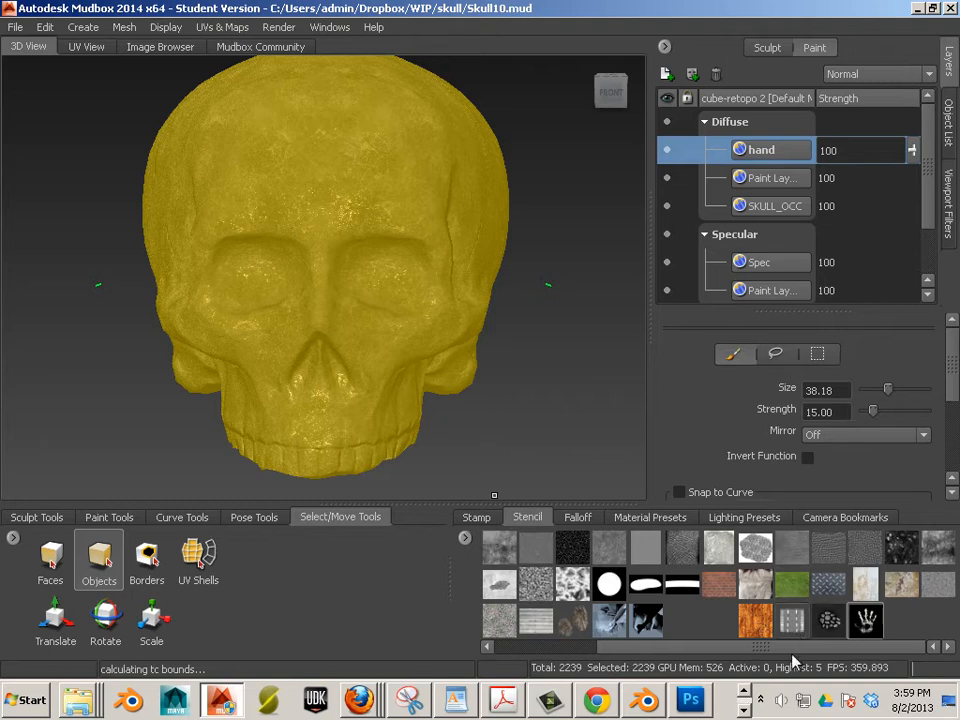
# Overlay the handprint stencil, scaled down to fit within the skull's face, and set its visibility to 0.81
pyautogui.click(866, 622)
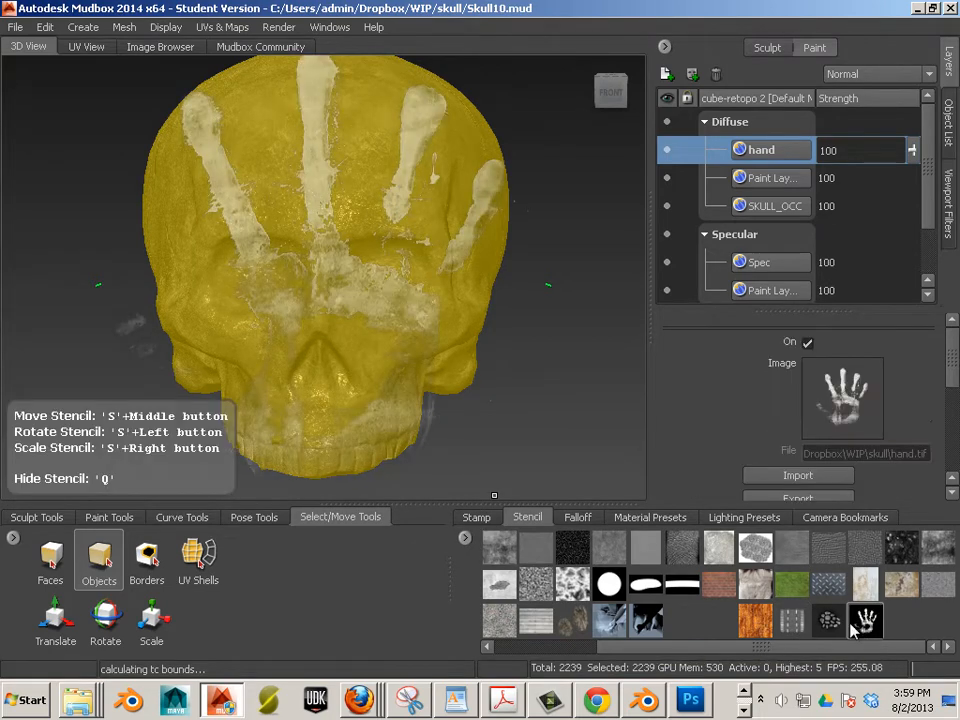
pyautogui.moveTo(401, 284); pyautogui.dragTo(310, 276, button='right')
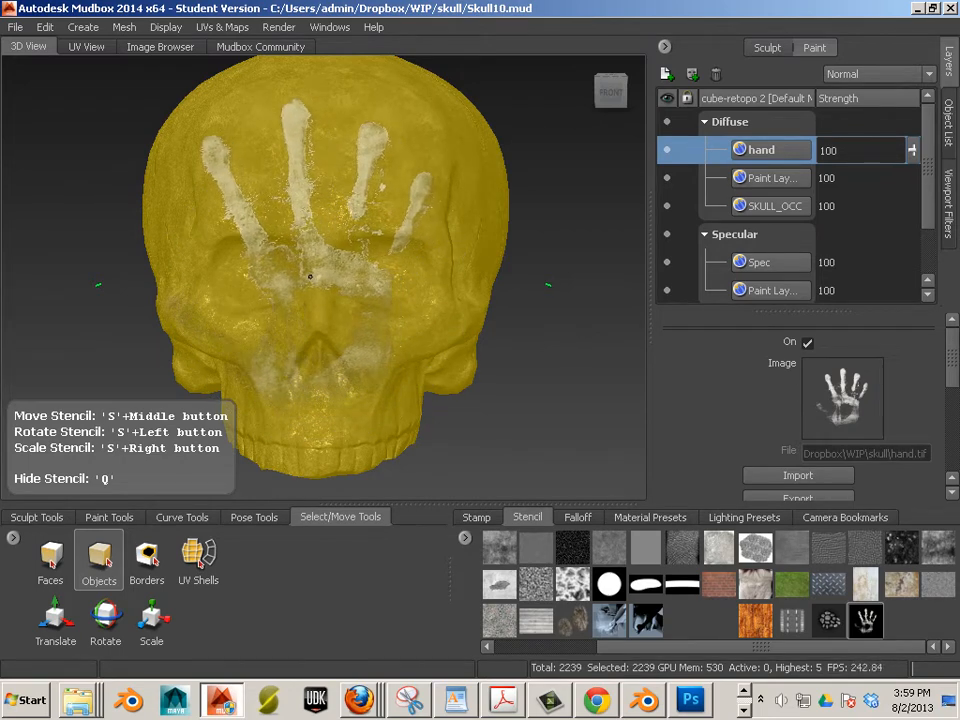
pyautogui.click(568, 391)
pyautogui.keyDown('alt'); pyautogui.moveTo(578, 392); pyautogui.dragTo(450, 388); pyautogui.keyUp('alt')
pyautogui.keyDown('alt'); pyautogui.moveTo(464, 380); pyautogui.dragTo(393, 376, button='middle'); pyautogui.keyUp('alt')
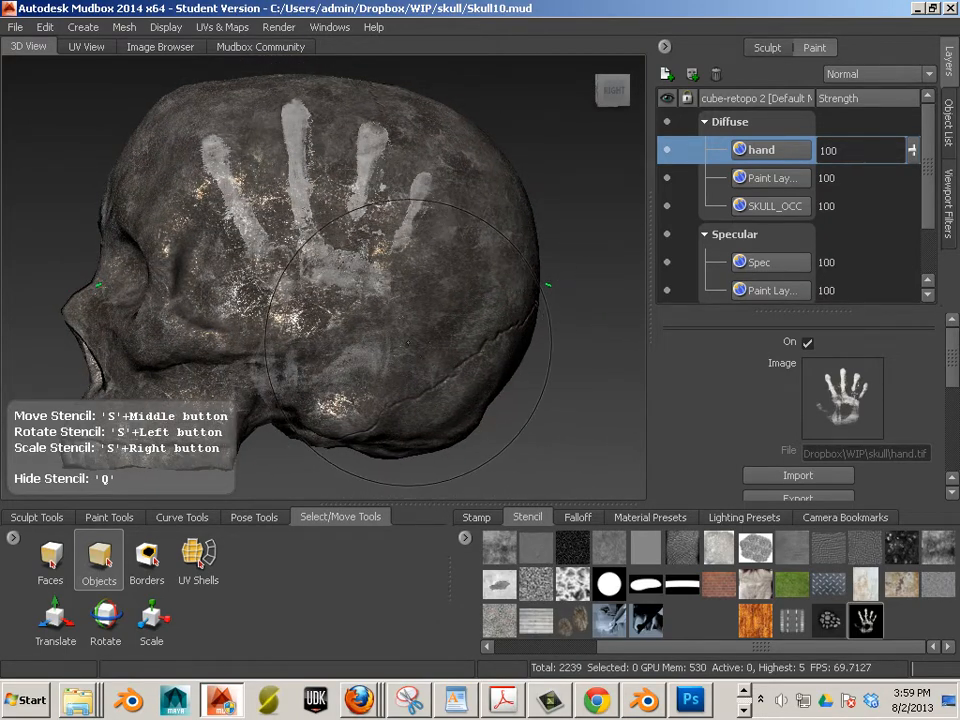
pyautogui.moveTo(350, 360)
pyautogui.keyDown('alt'); pyautogui.mouseDown()
pyautogui.moveTo(544, 381)
pyautogui.moveTo(542, 350)
pyautogui.mouseUp(); pyautogui.keyUp('alt')
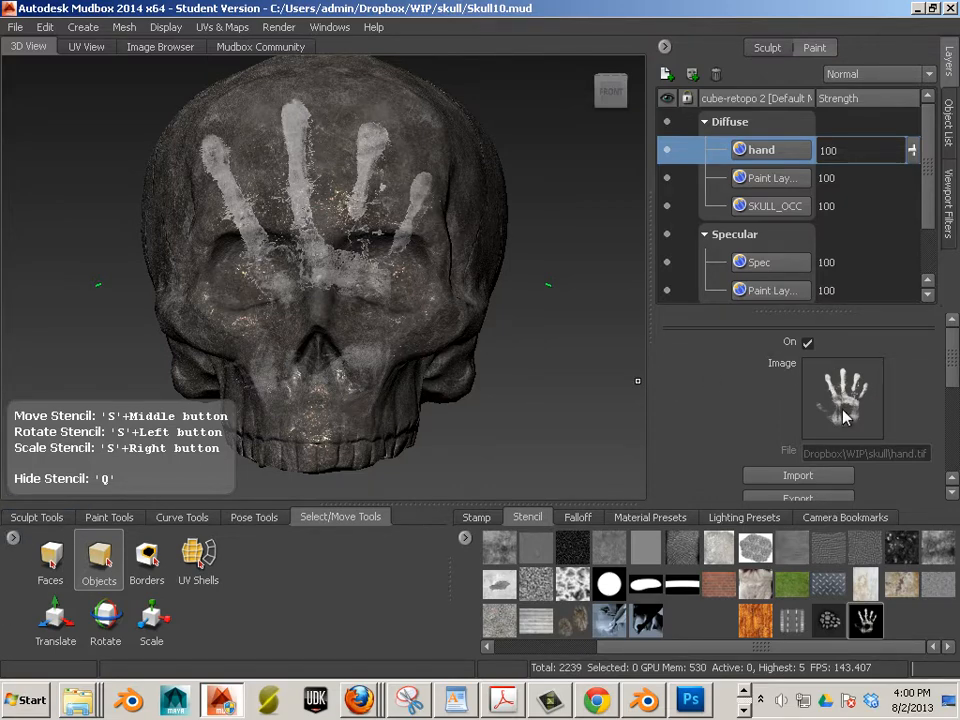
pyautogui.moveTo(955, 373)
pyautogui.mouseDown()
pyautogui.moveTo(948, 430)
pyautogui.moveTo(911, 431)
pyautogui.moveTo(945, 419)
pyautogui.moveTo(945, 444)
pyautogui.mouseUp()
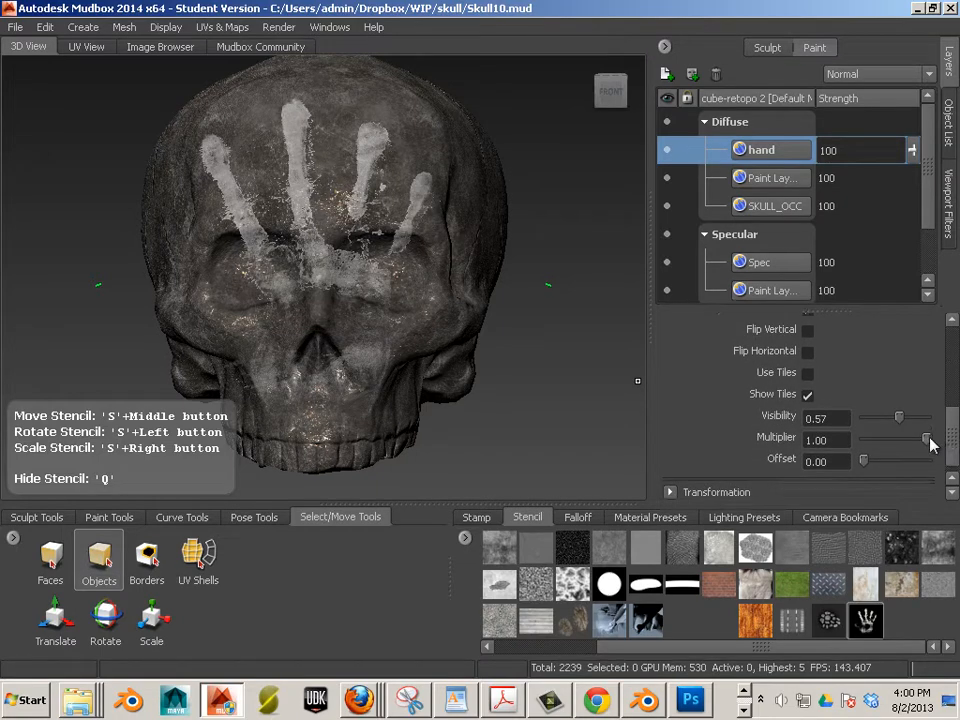
pyautogui.moveTo(900, 419); pyautogui.dragTo(916, 425)
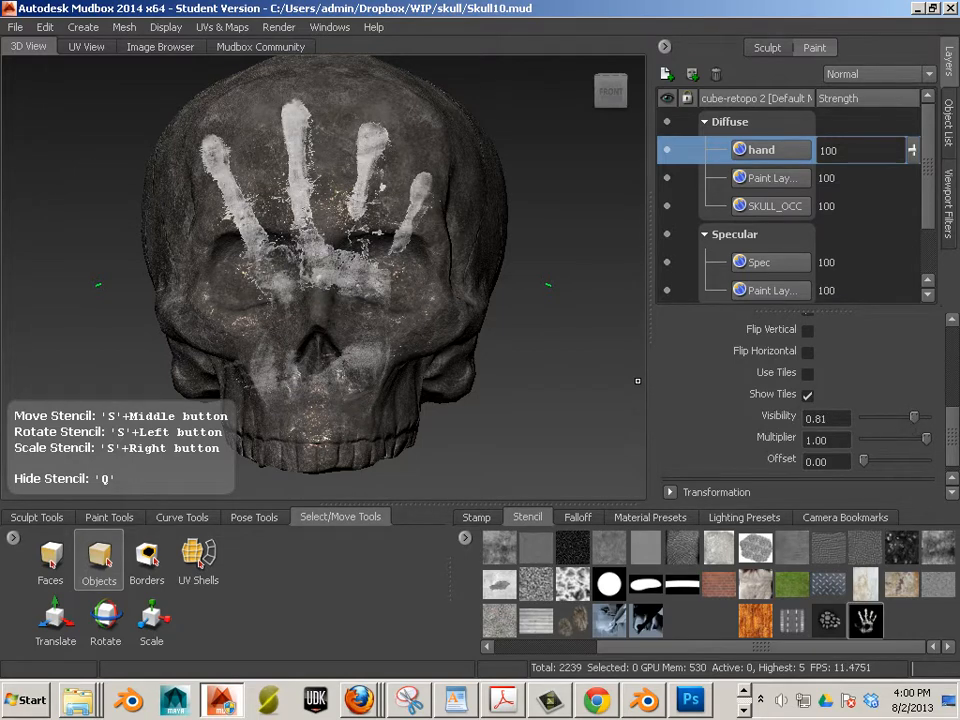
# Project the whole handprint stencil onto the skull's forehead and face with the Projection brush, on the diffuse hand layer
pyautogui.click(112, 518)
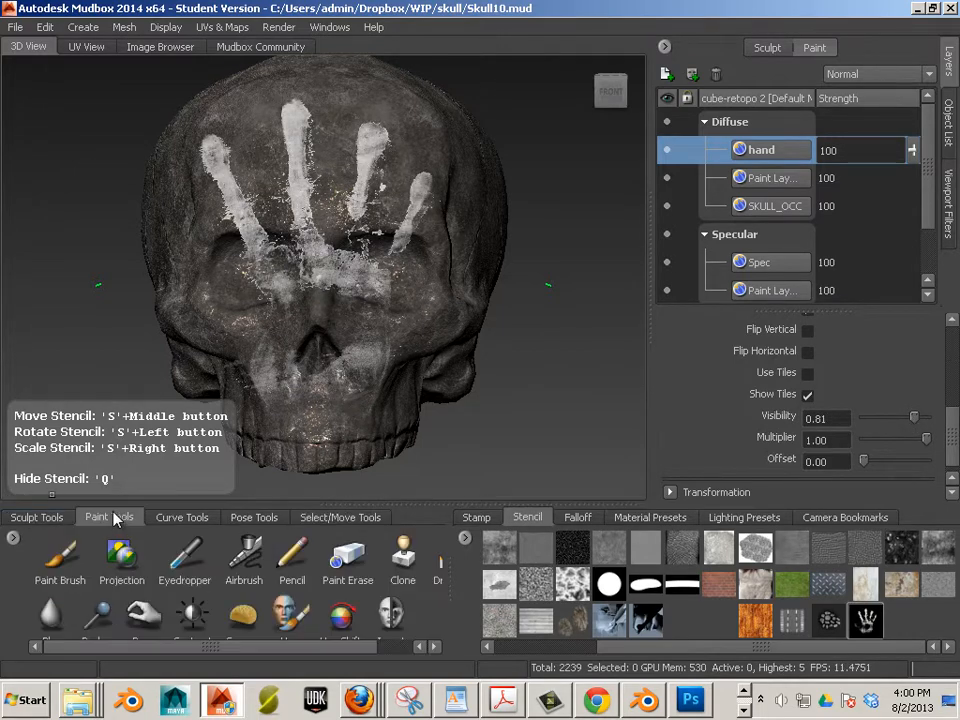
pyautogui.click(122, 562)
pyautogui.press('q')
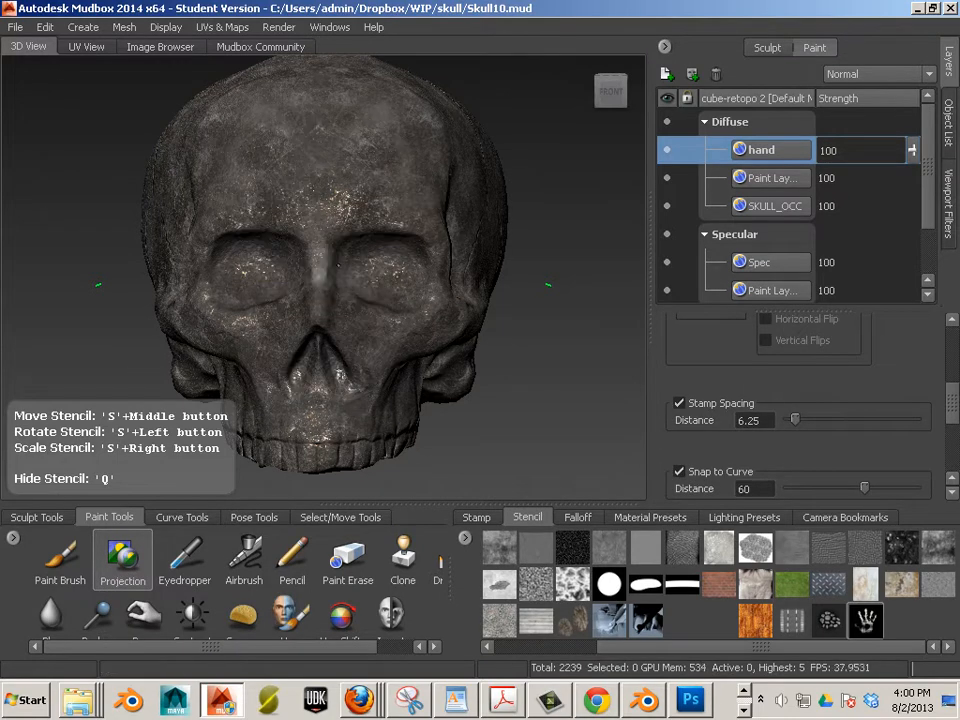
pyautogui.moveTo(275, 130)
pyautogui.mouseDown()
pyautogui.moveTo(220, 140)
pyautogui.moveTo(195, 205)
pyautogui.moveTo(215, 260)
pyautogui.moveTo(318, 298)
pyautogui.mouseUp()
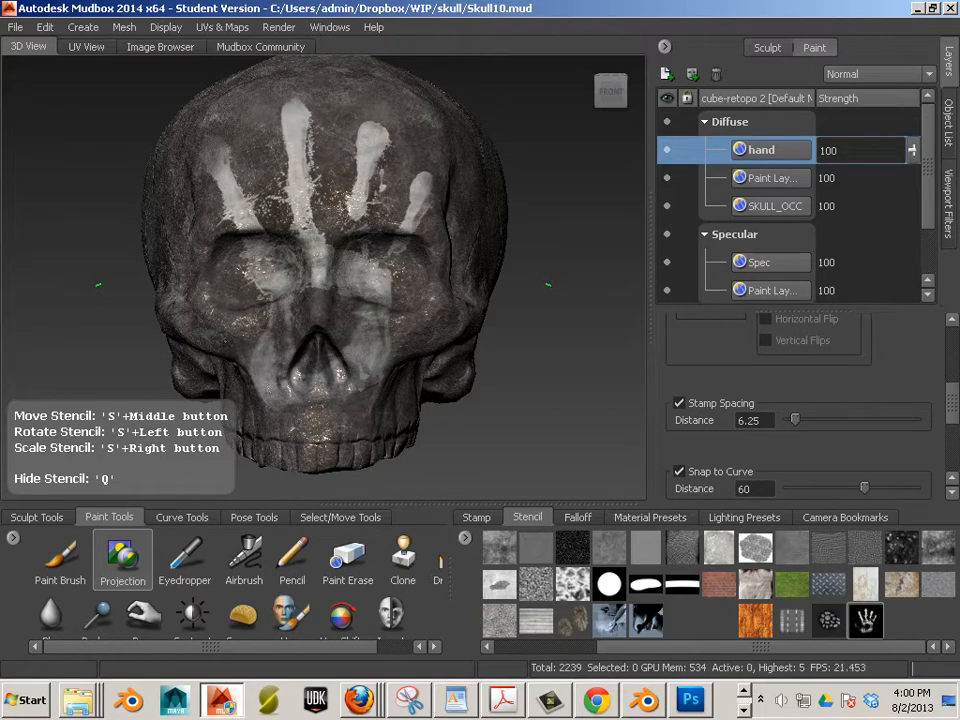
pyautogui.moveTo(215, 175); pyautogui.dragTo(190, 125)
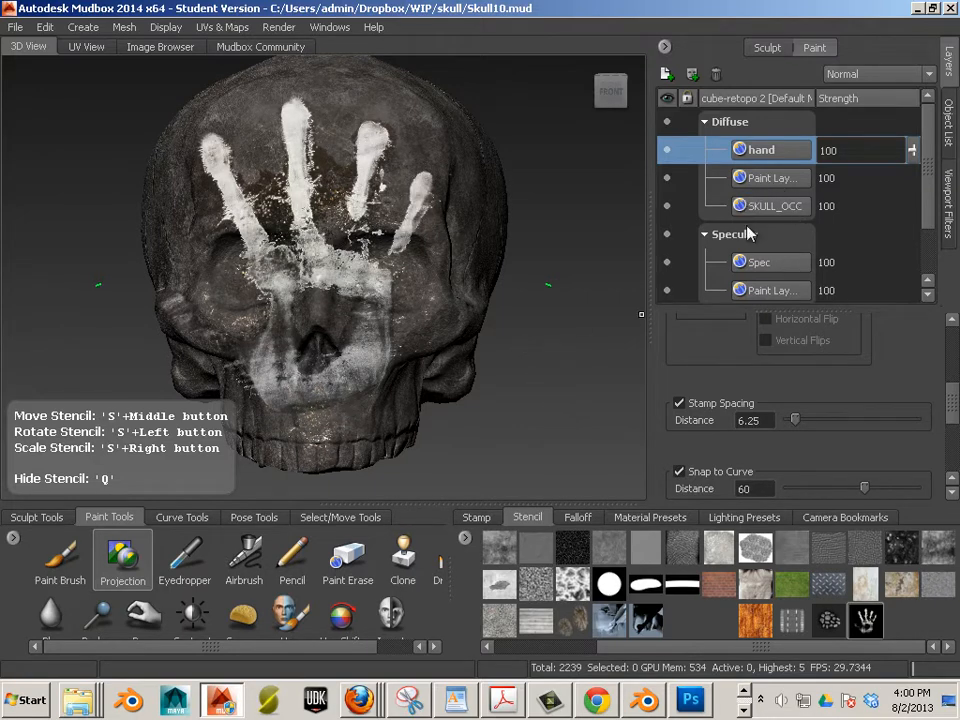
# Create a 2048 TIFF paint layer in the Specular channel, keeping the suggested name
pyautogui.click(666, 76)
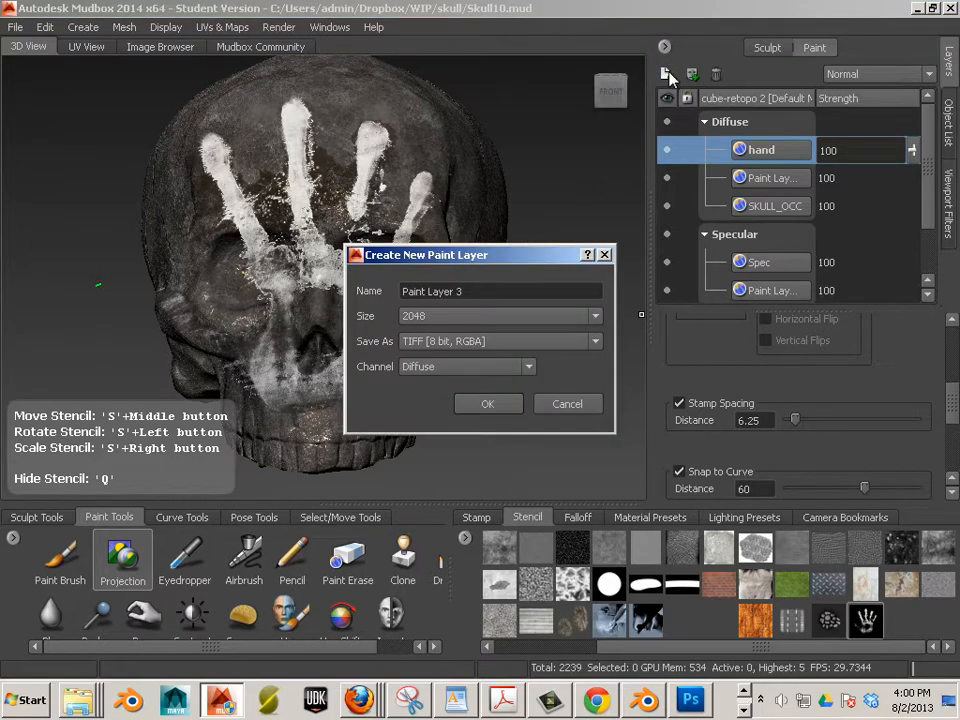
pyautogui.click(476, 367)
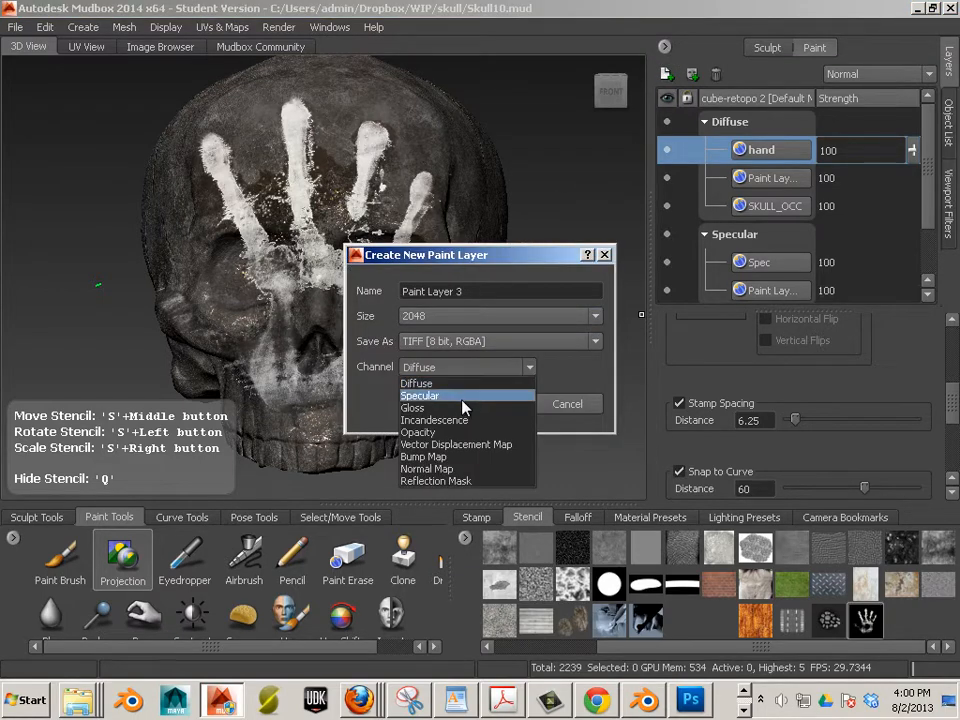
pyautogui.click(462, 396)
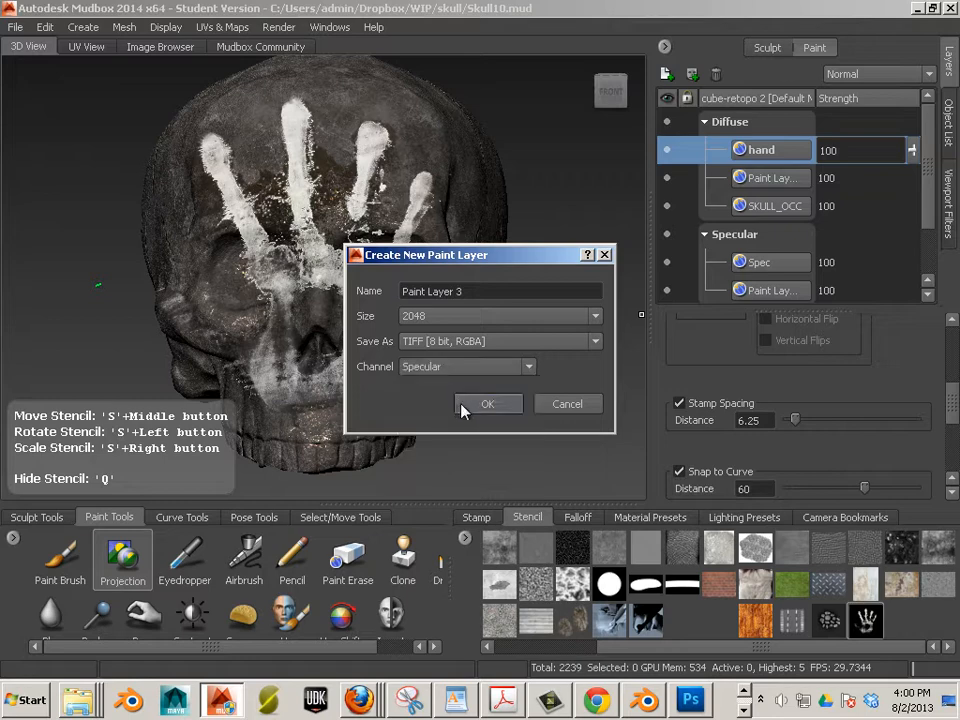
pyautogui.click(480, 404)
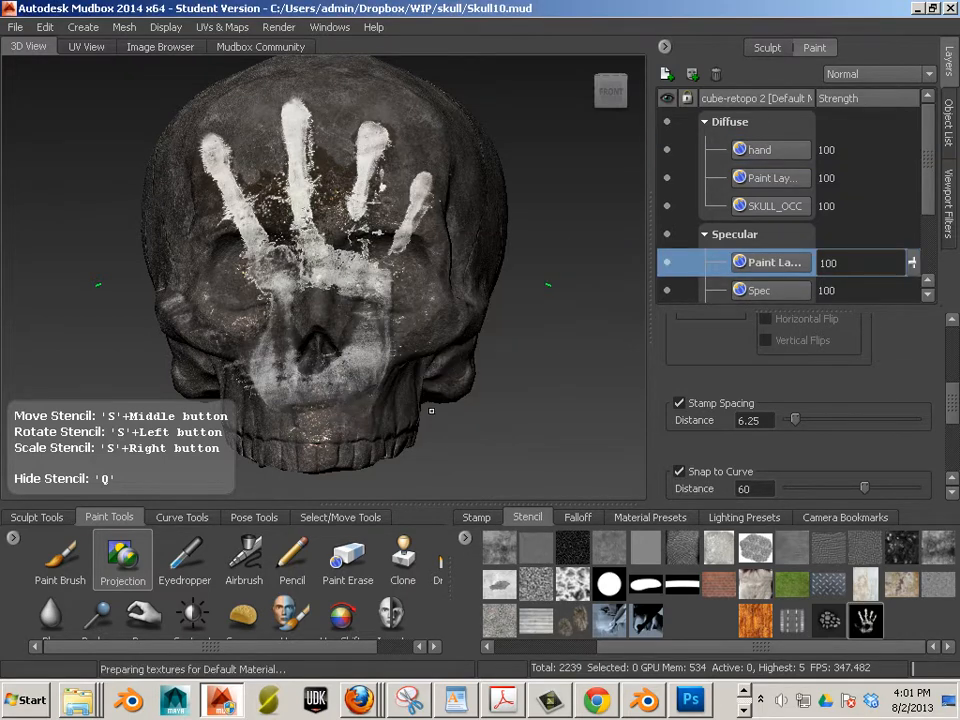
# Try to rename the new specular paint layer as "hand"
pyautogui.rightClick(780, 265)
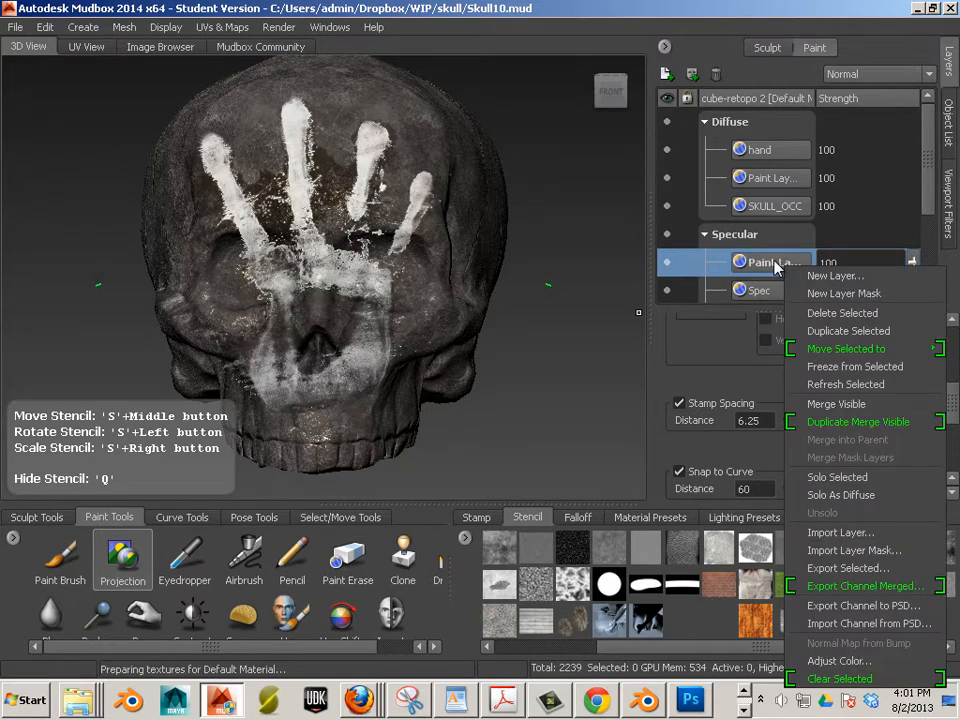
pyautogui.click(775, 267)
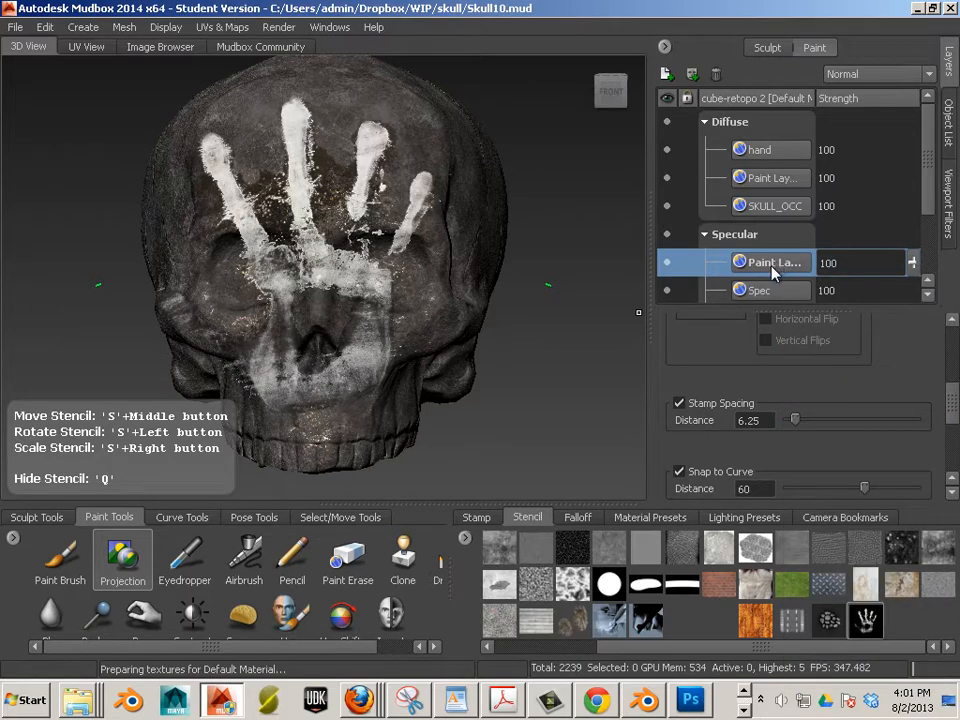
pyautogui.moveTo(949, 402); pyautogui.dragTo(953, 338)
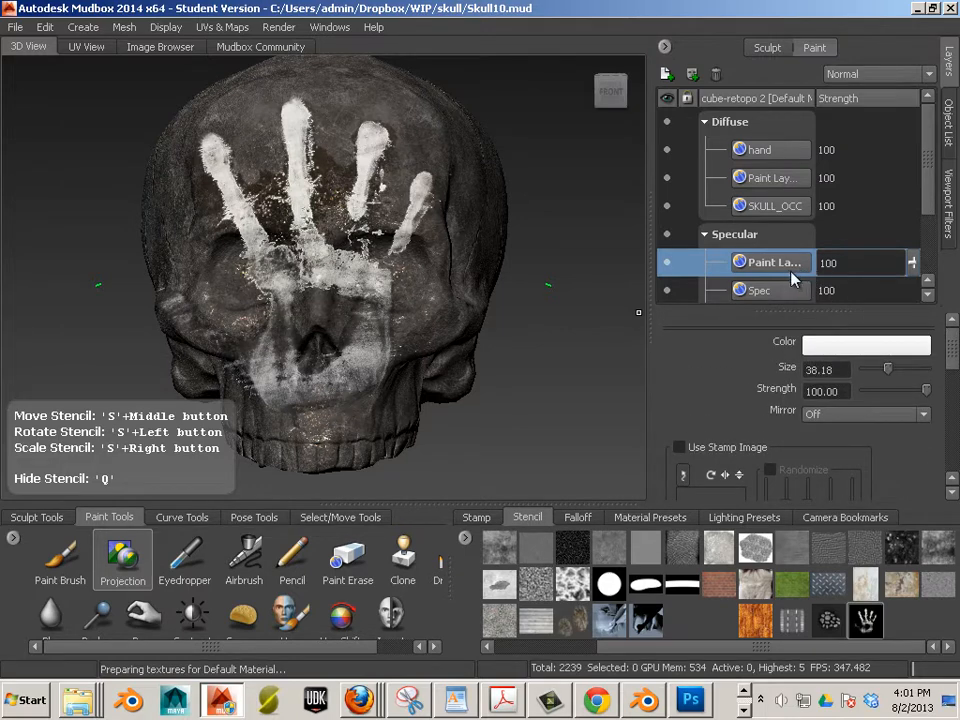
pyautogui.doubleClick(756, 262)
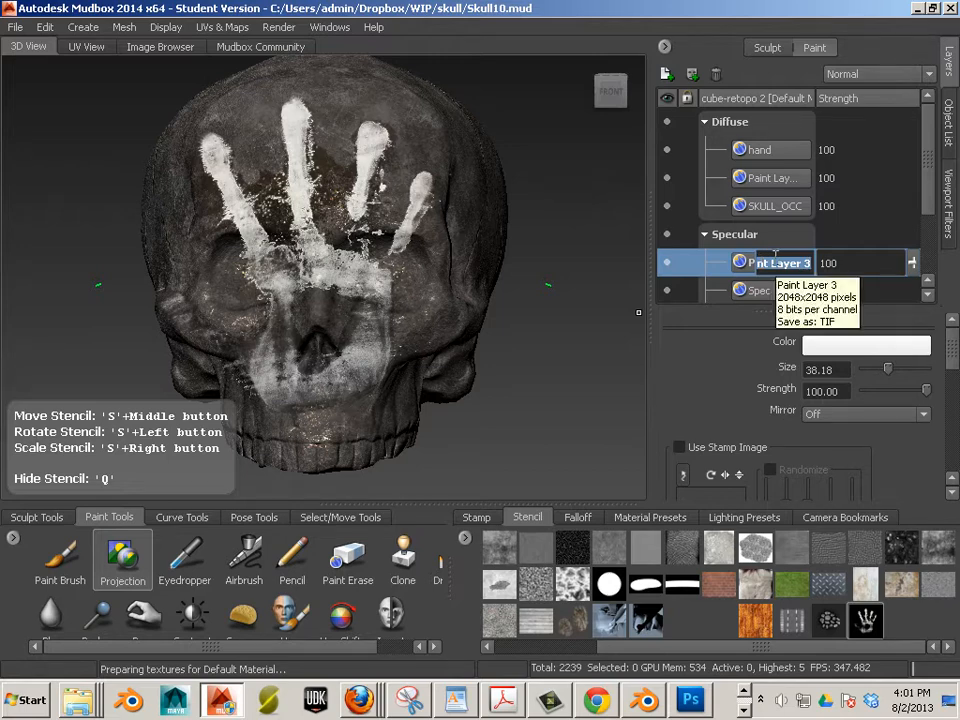
pyautogui.write('hand')
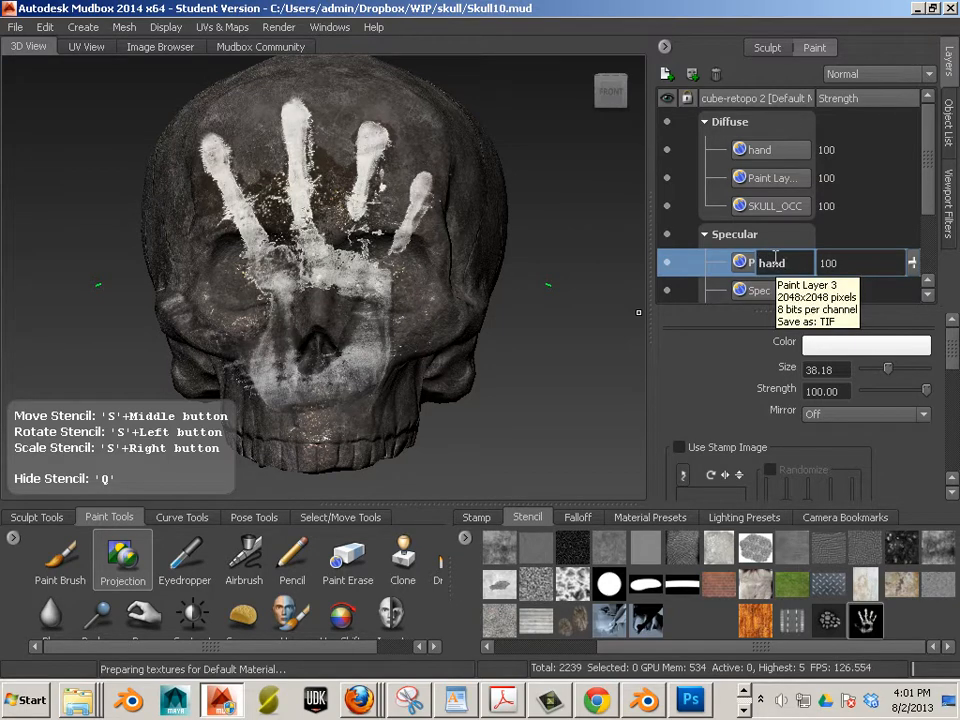
pyautogui.press('Return')
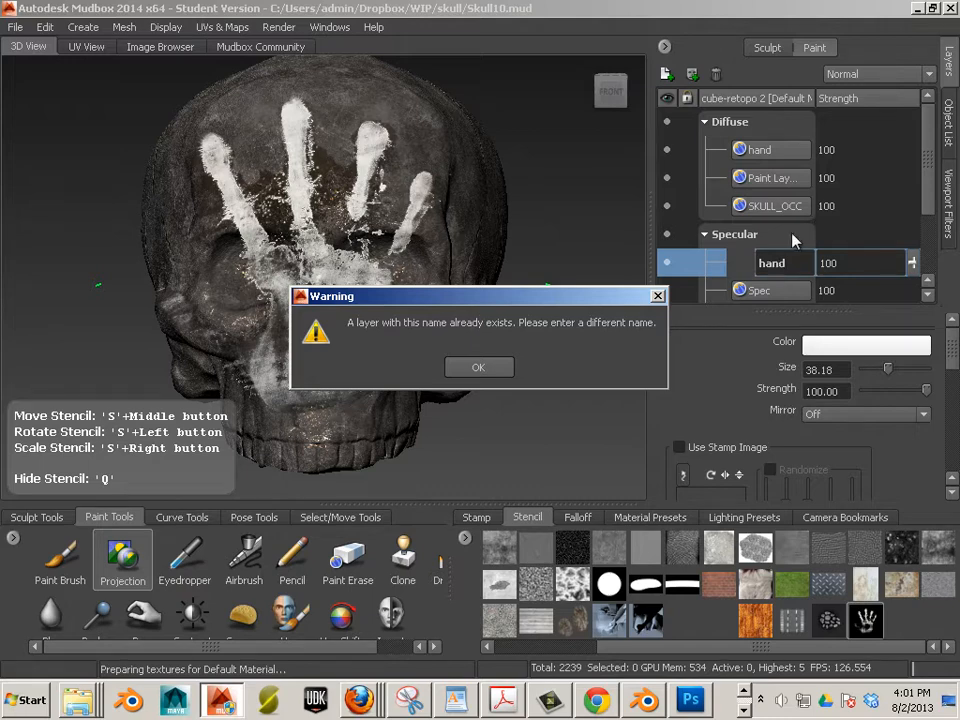
pyautogui.click(506, 366)
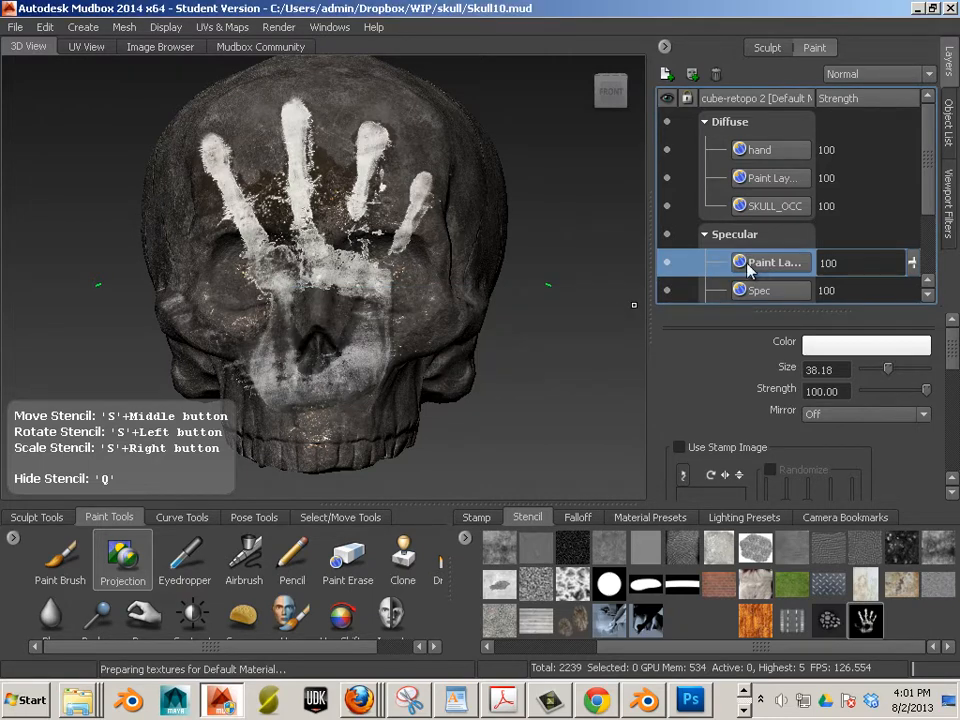
# Rename the new specular paint layer as "hand_spec"
pyautogui.doubleClick(750, 264)
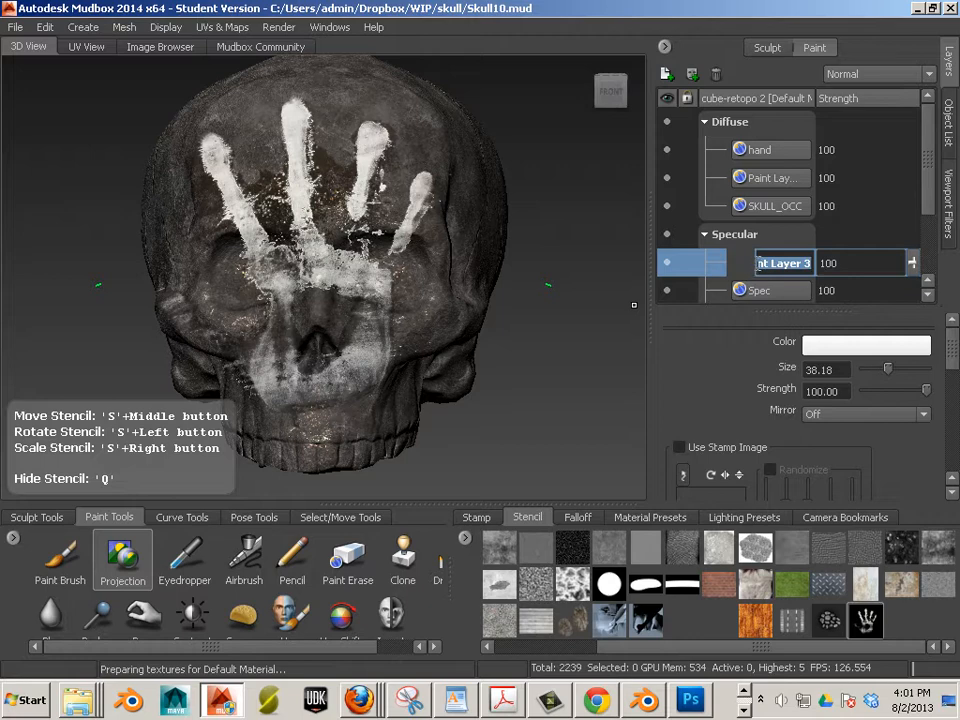
pyautogui.write('hand_s')
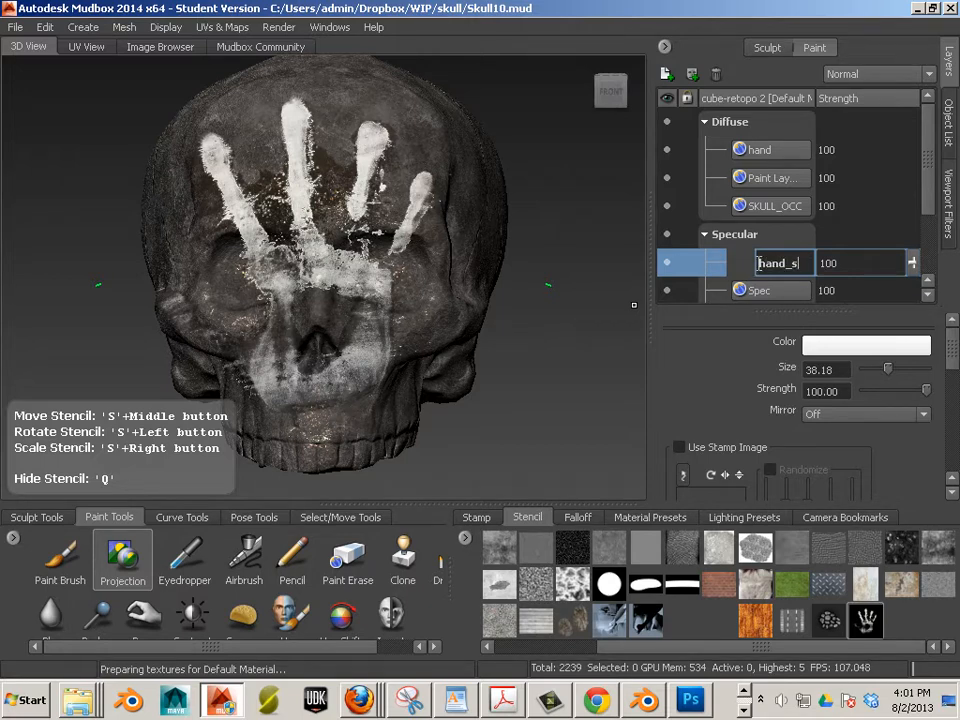
pyautogui.write('pec')
pyautogui.press('Return')
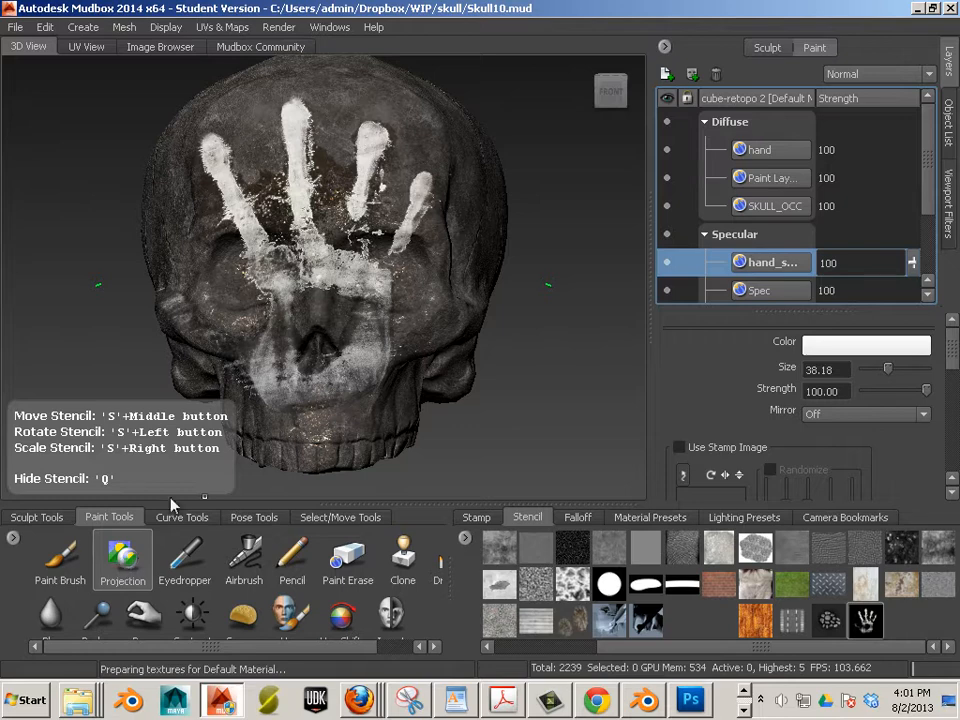
# Project the handprint stencil in white over the same face area on the hand_spec layer and hide the stencil
pyautogui.moveTo(296, 298)
pyautogui.mouseDown()
pyautogui.moveTo(285, 272)
pyautogui.moveTo(292, 284)
pyautogui.moveTo(279, 291)
pyautogui.moveTo(330, 170)
pyautogui.moveTo(278, 150)
pyautogui.moveTo(210, 172)
pyautogui.mouseUp()
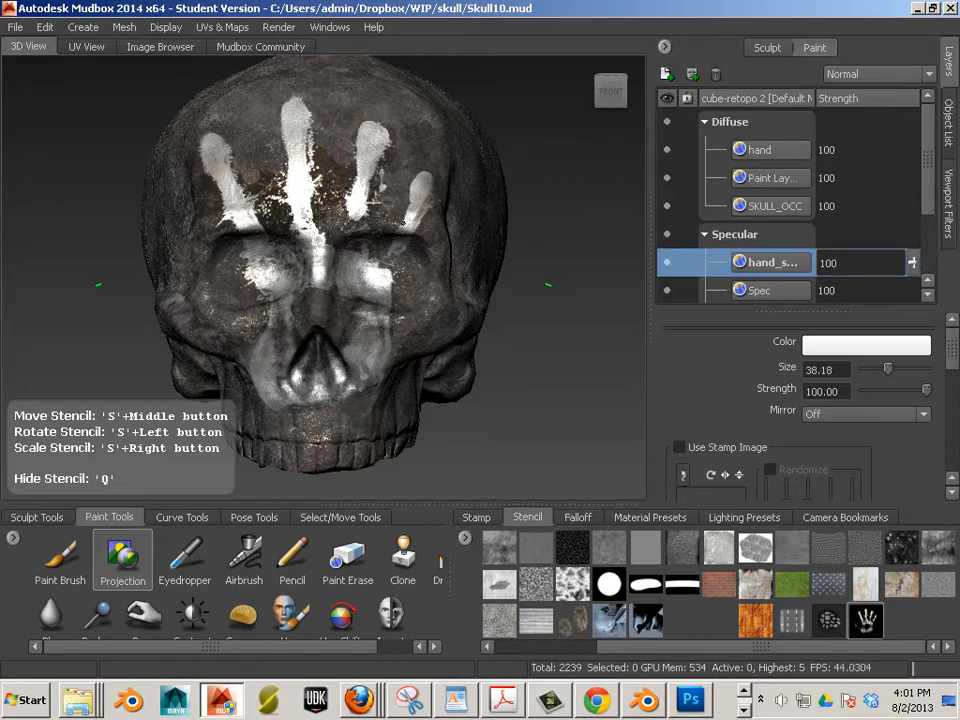
pyautogui.moveTo(253, 170); pyautogui.dragTo(240, 163)
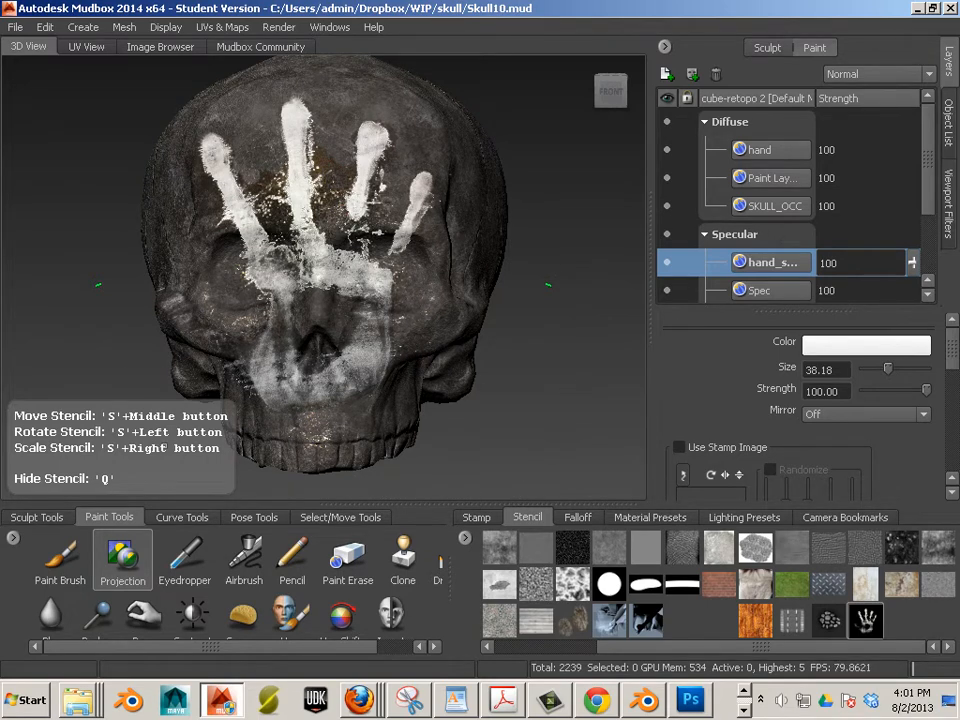
pyautogui.press('q')
pyautogui.moveTo(473, 450)
pyautogui.keyDown('alt'); pyautogui.mouseDown()
pyautogui.moveTo(420, 432)
pyautogui.moveTo(514, 418)
pyautogui.moveTo(430, 380)
pyautogui.moveTo(340, 320)
pyautogui.mouseUp(); pyautogui.keyUp('alt')
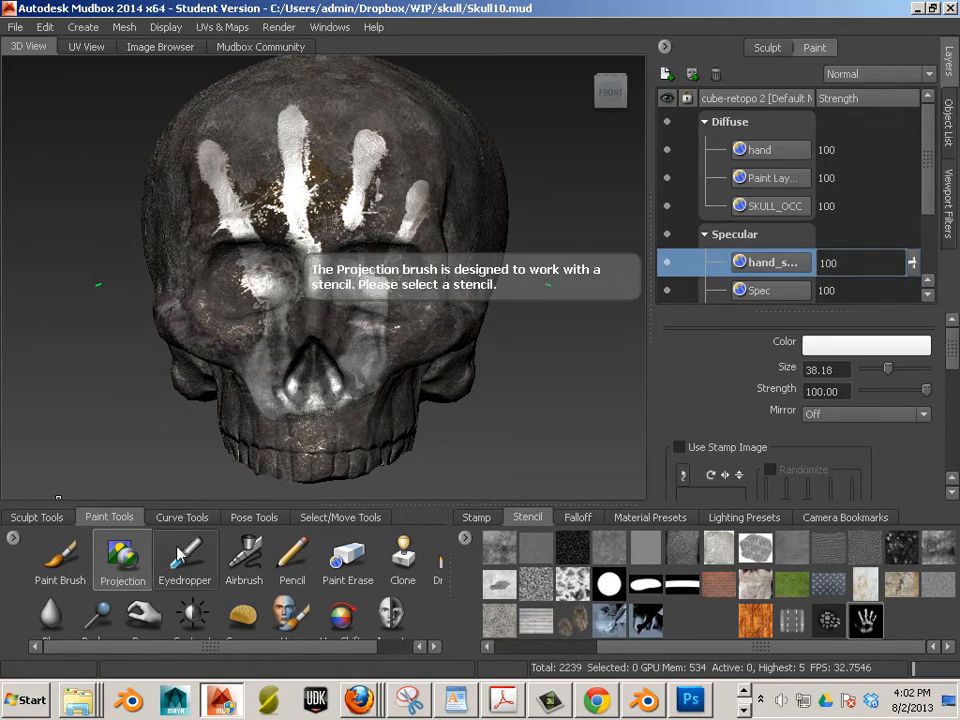
# Erase the handprint from both eye sockets and the nasal opening on the diffuse hand layer, using Paint Erase with a smaller brush
pyautogui.moveTo(246, 655); pyautogui.dragTo(282, 655)
pyautogui.click(308, 563)
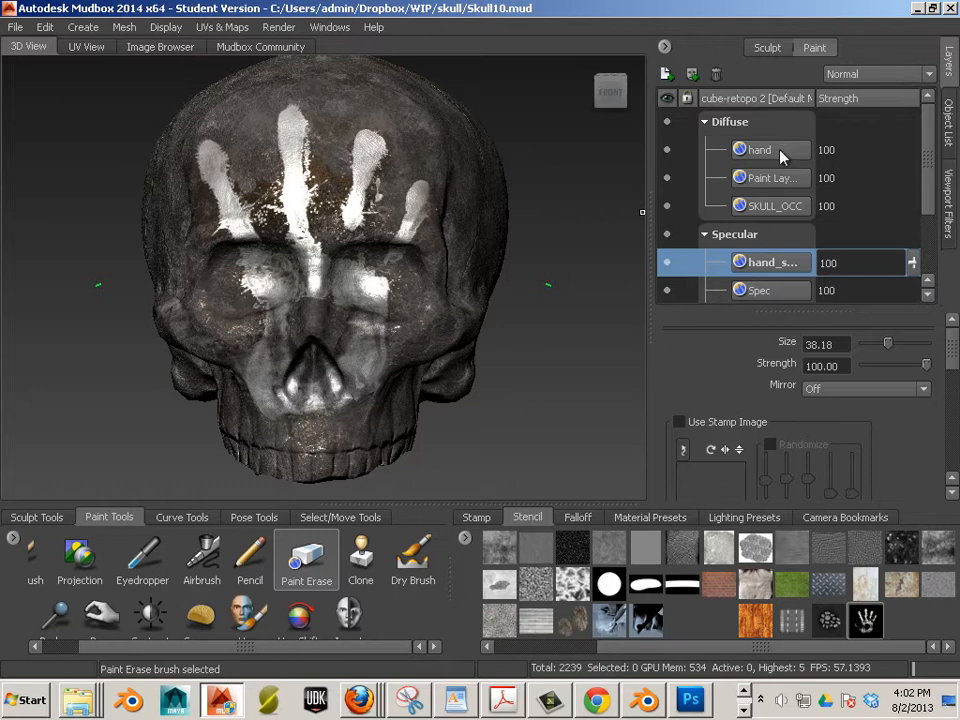
pyautogui.click(778, 152)
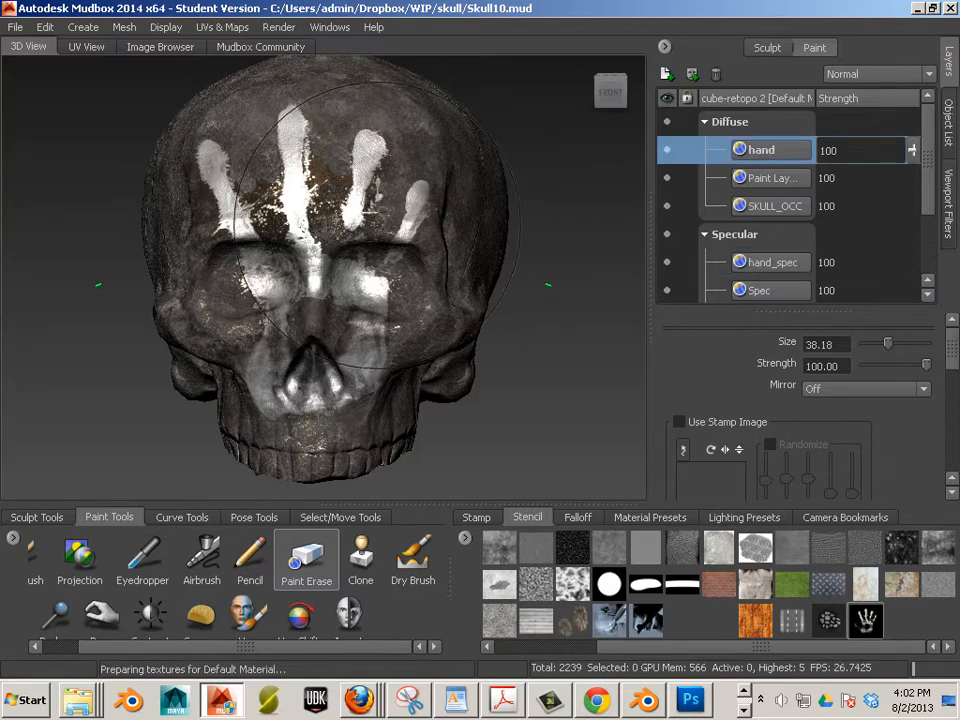
pyautogui.press('[')
pyautogui.press('[')
pyautogui.press('[')
pyautogui.press('[')
pyautogui.press('[')
pyautogui.press('[')
pyautogui.press('[')
pyautogui.press('[')
pyautogui.press('[')
pyautogui.press('[')
pyautogui.press('[')
pyautogui.press('[')
pyautogui.press('[')
pyautogui.press('[')
pyautogui.moveTo(250, 280)
pyautogui.mouseDown()
pyautogui.moveTo(258, 285)
pyautogui.moveTo(267, 268)
pyautogui.moveTo(252, 268)
pyautogui.moveTo(247, 256)
pyautogui.moveTo(270, 287)
pyautogui.mouseUp()
pyautogui.moveTo(382, 287)
pyautogui.mouseDown()
pyautogui.moveTo(352, 286)
pyautogui.moveTo(381, 308)
pyautogui.moveTo(344, 266)
pyautogui.moveTo(336, 272)
pyautogui.moveTo(391, 269)
pyautogui.mouseUp()
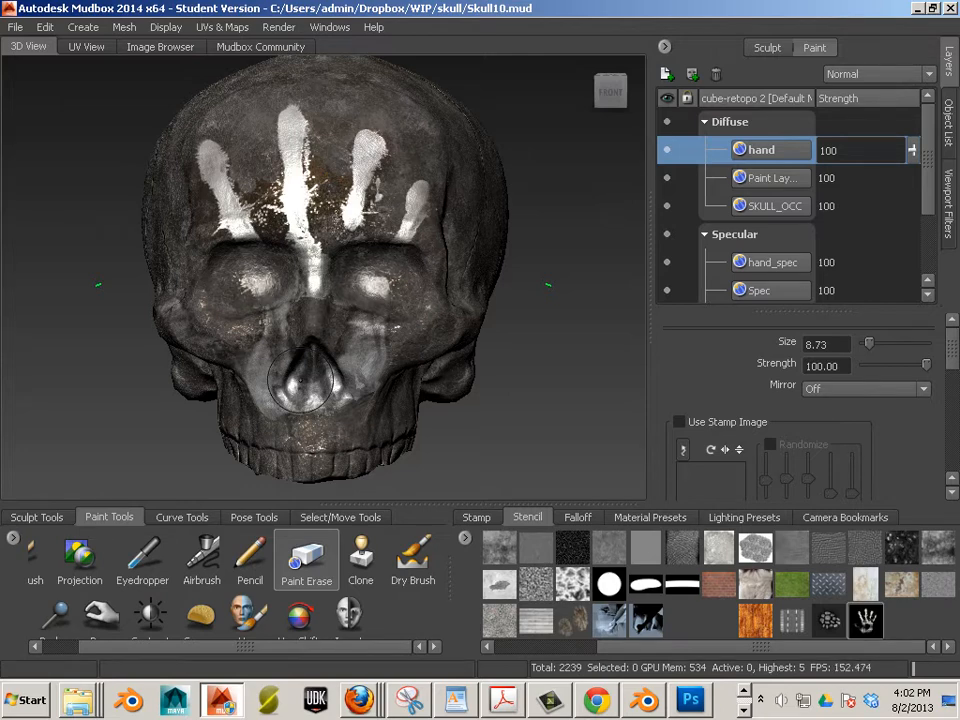
pyautogui.moveTo(226, 292); pyautogui.dragTo(192, 292)
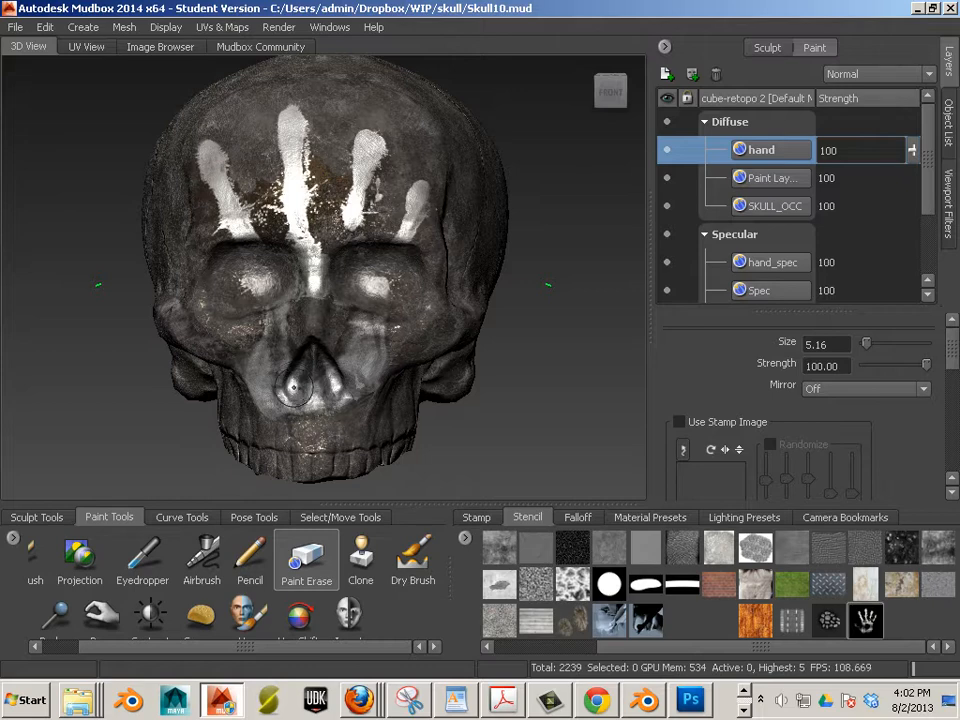
pyautogui.moveTo(295, 380); pyautogui.dragTo(291, 382)
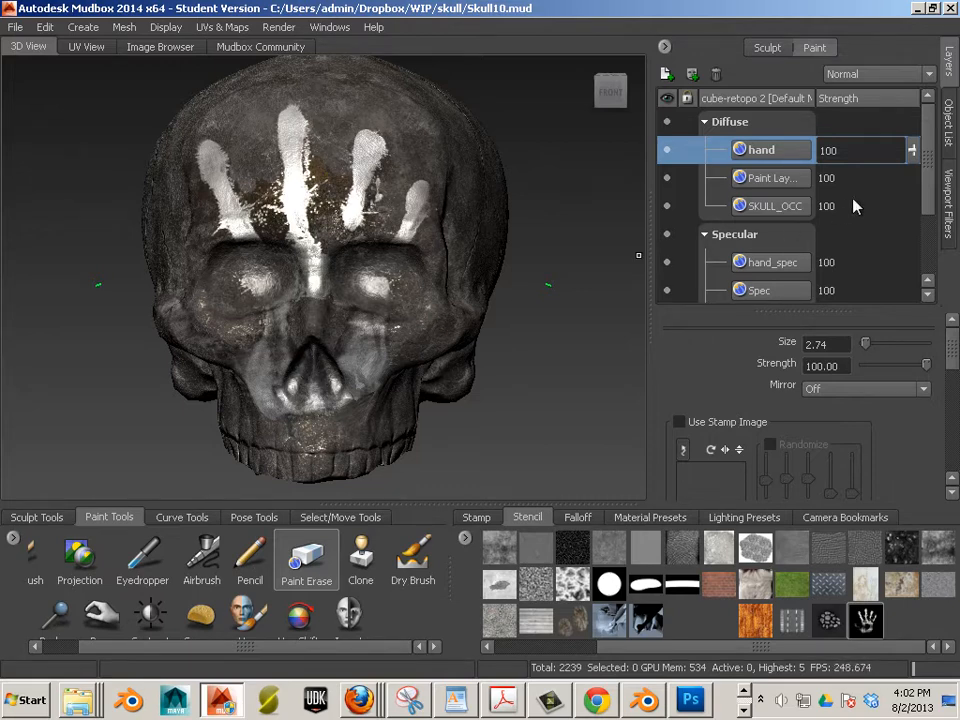
# Erase the handprint from both eye sockets and the nasal opening on the specular hand_spec layer with a small brush
pyautogui.click(772, 263)
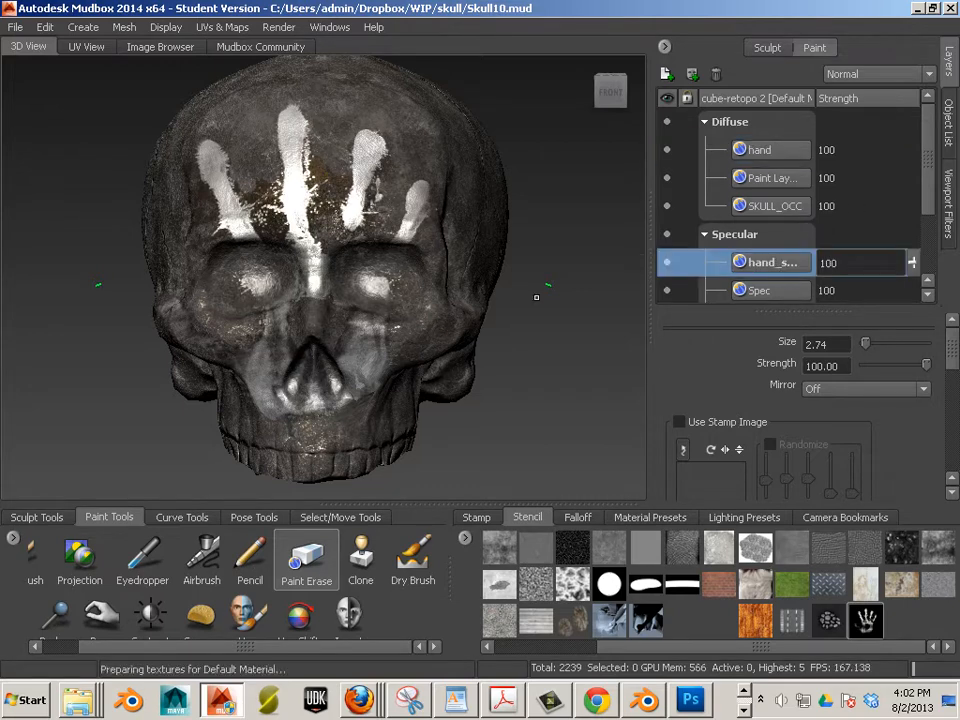
pyautogui.press(']')
pyautogui.press(']')
pyautogui.press(']')
pyautogui.press(']')
pyautogui.press(']')
pyautogui.press(']')
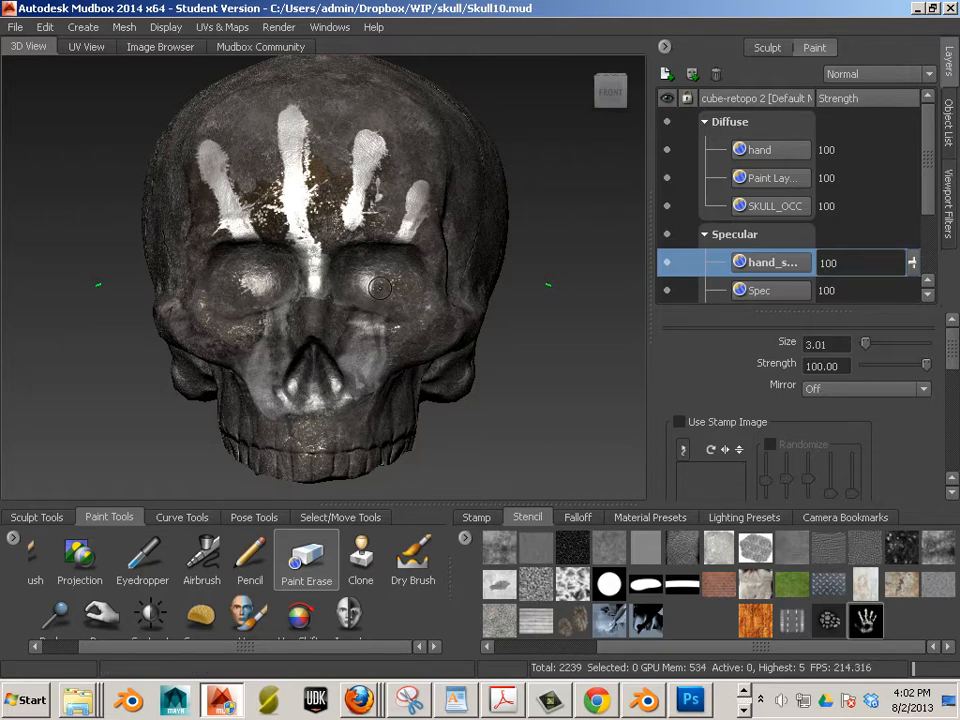
pyautogui.moveTo(376, 280)
pyautogui.mouseDown()
pyautogui.moveTo(366, 282)
pyautogui.moveTo(373, 290)
pyautogui.mouseUp()
pyautogui.moveTo(268, 278); pyautogui.dragTo(258, 290)
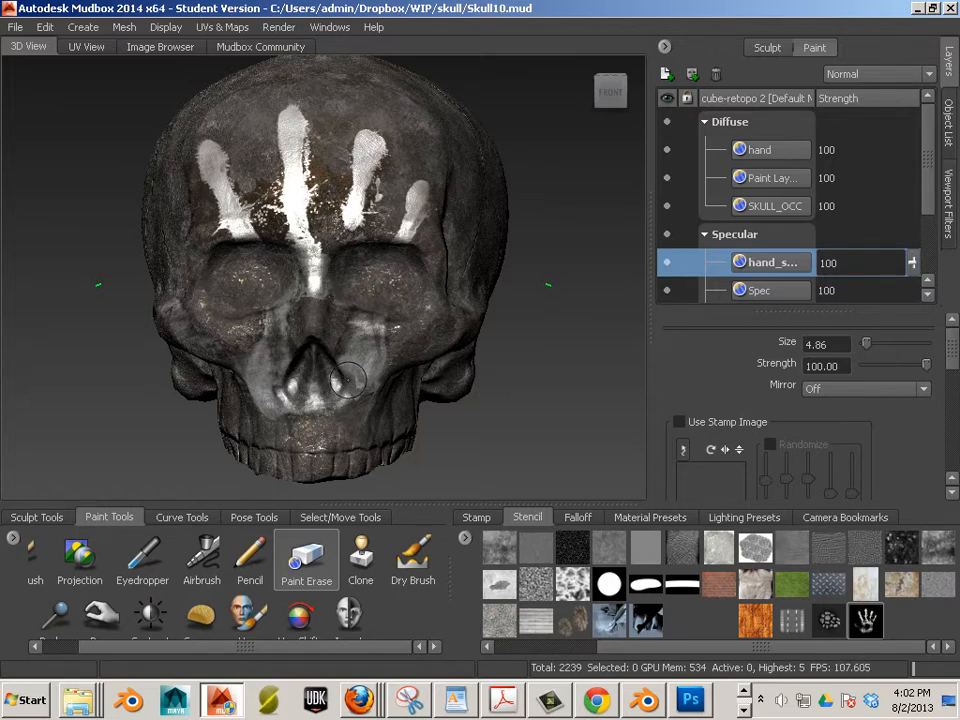
pyautogui.press('[')
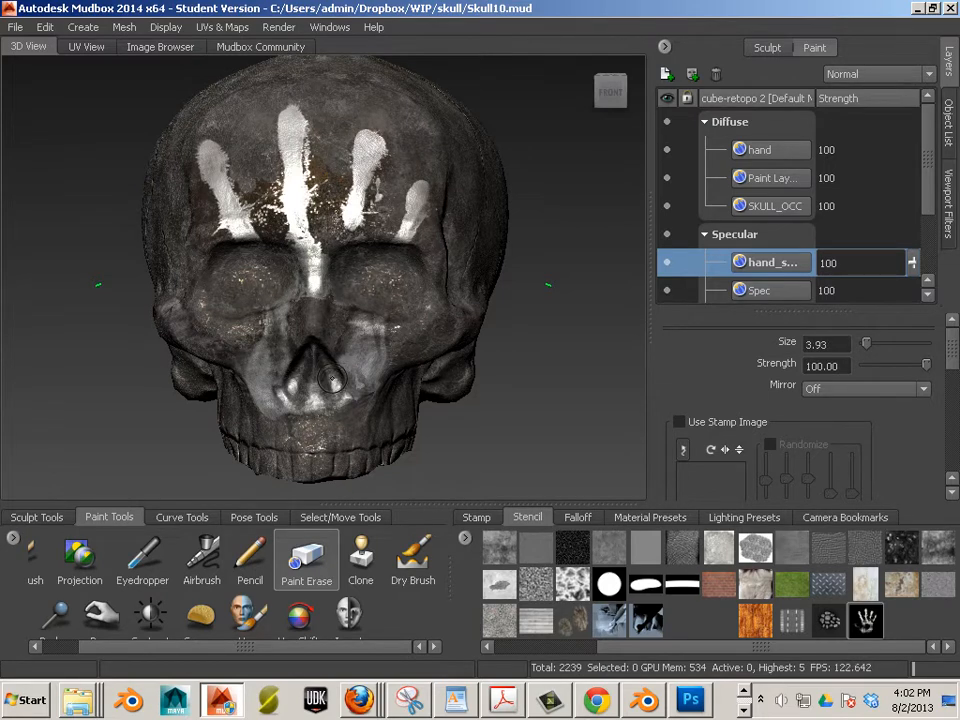
pyautogui.press('[')
pyautogui.moveTo(530, 427)
pyautogui.keyDown('alt'); pyautogui.mouseDown()
pyautogui.moveTo(622, 427)
pyautogui.moveTo(441, 418)
pyautogui.moveTo(451, 420)
pyautogui.moveTo(385, 377)
pyautogui.moveTo(470, 406)
pyautogui.moveTo(547, 417)
pyautogui.moveTo(637, 402)
pyautogui.mouseUp(); pyautogui.keyUp('alt')
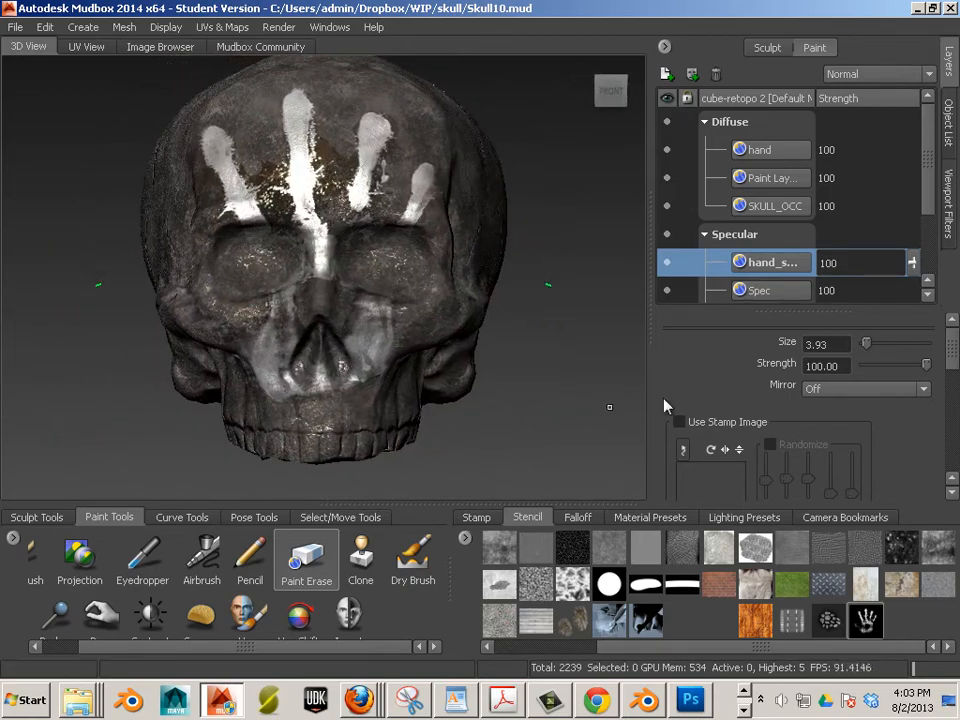
# Make the diffuse SKULL_OCC layer active and turn on flat lighting to view the painted skull
pyautogui.click(745, 208)
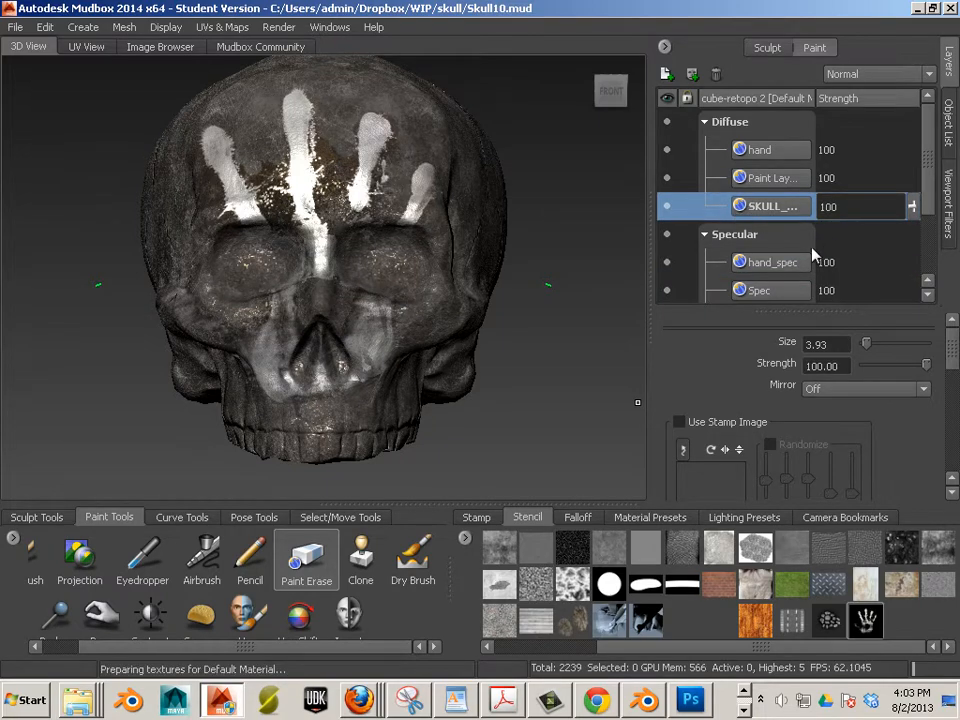
pyautogui.keyDown('alt'); pyautogui.moveTo(576, 317); pyautogui.dragTo(529, 316); pyautogui.keyUp('alt')
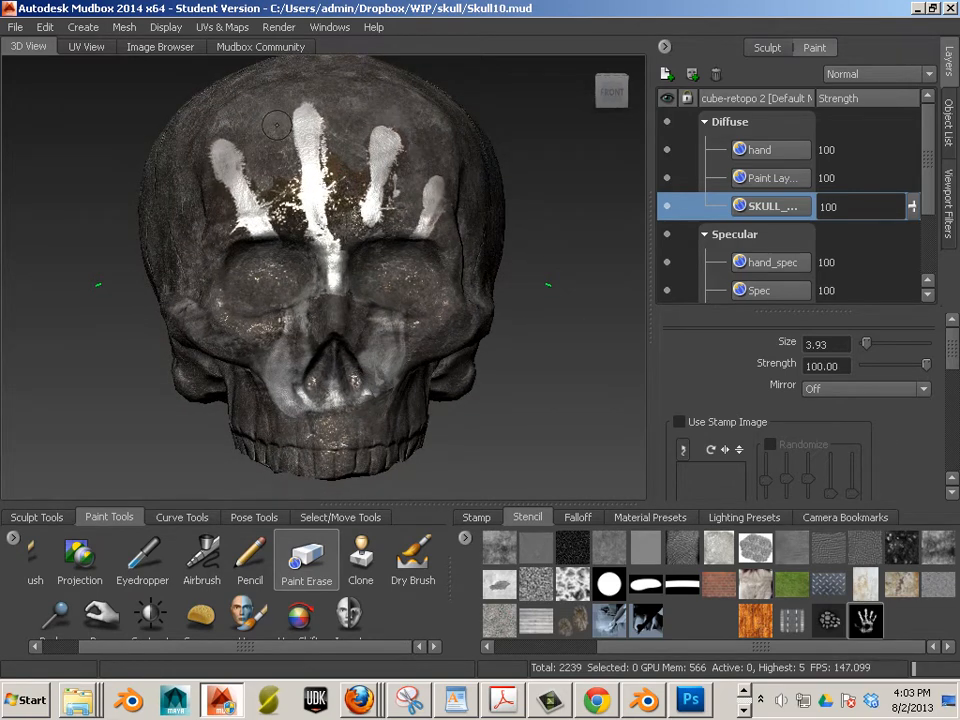
pyautogui.click(168, 29)
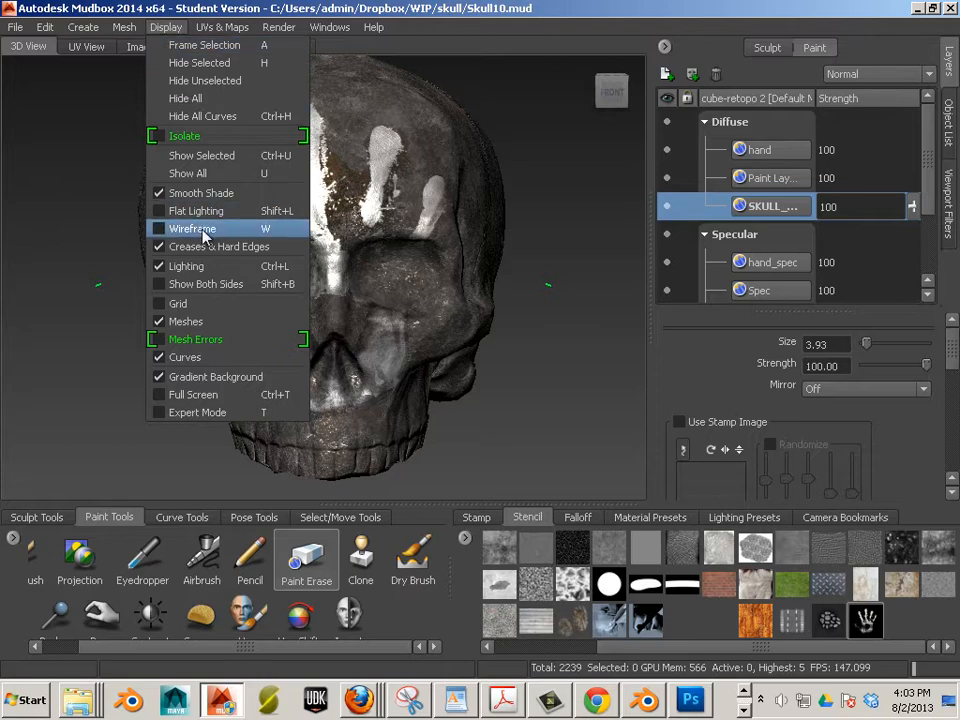
pyautogui.click(165, 210)
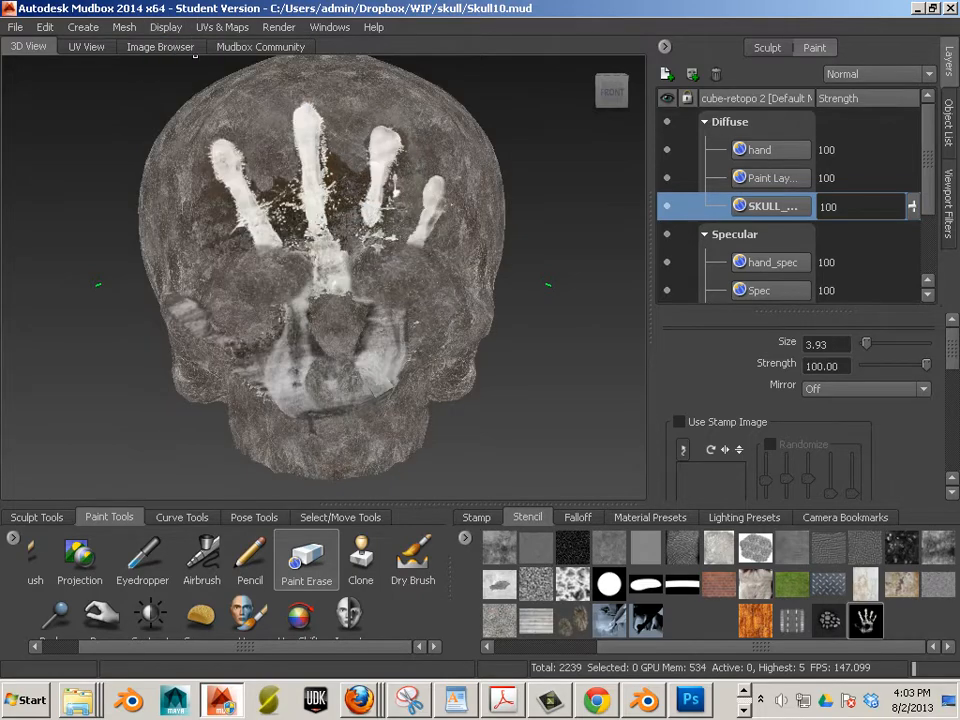
pyautogui.keyDown('alt'); pyautogui.moveTo(482, 350); pyautogui.dragTo(531, 370); pyautogui.keyUp('alt')
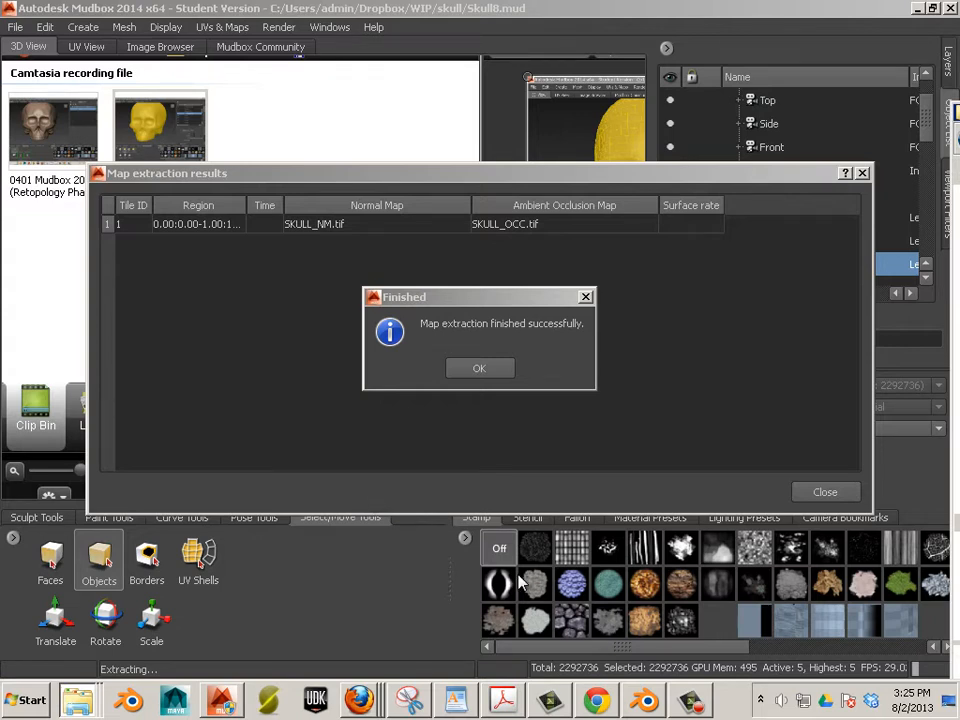
# Dismiss the map extraction message, close the extraction results and deselect the cube-retopo 2 mesh
pyautogui.click(478, 370)
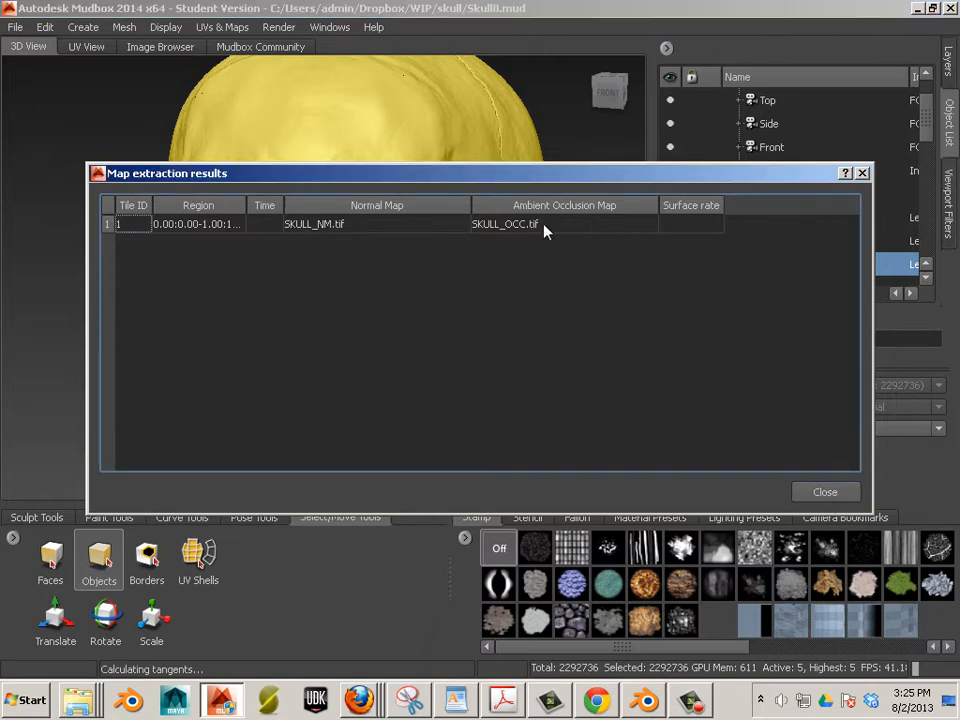
pyautogui.click(823, 492)
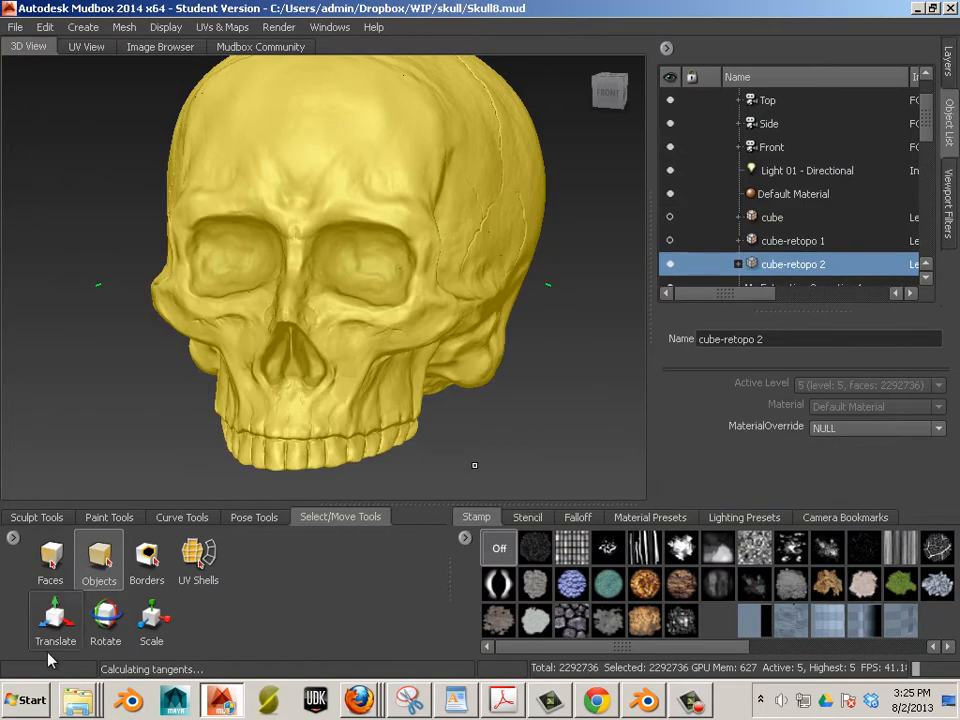
pyautogui.click(546, 396)
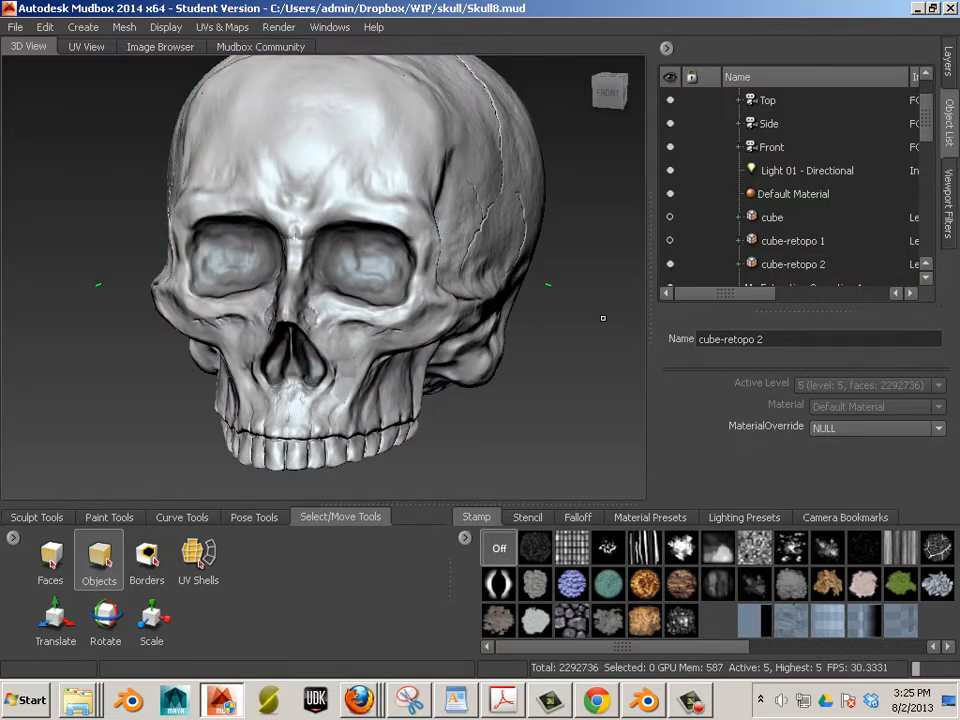
pyautogui.keyDown('alt'); pyautogui.moveTo(540, 412); pyautogui.dragTo(380, 215); pyautogui.keyUp('alt')
pyautogui.keyDown('alt'); pyautogui.moveTo(279, 399); pyautogui.dragTo(480, 440); pyautogui.keyUp('alt')
# Switch to Windows Explorer, open the skull folder under Dropbox's WIP folder and select the SKULL_NM and SKULL_OCC TIF files
pyautogui.click(25, 700)
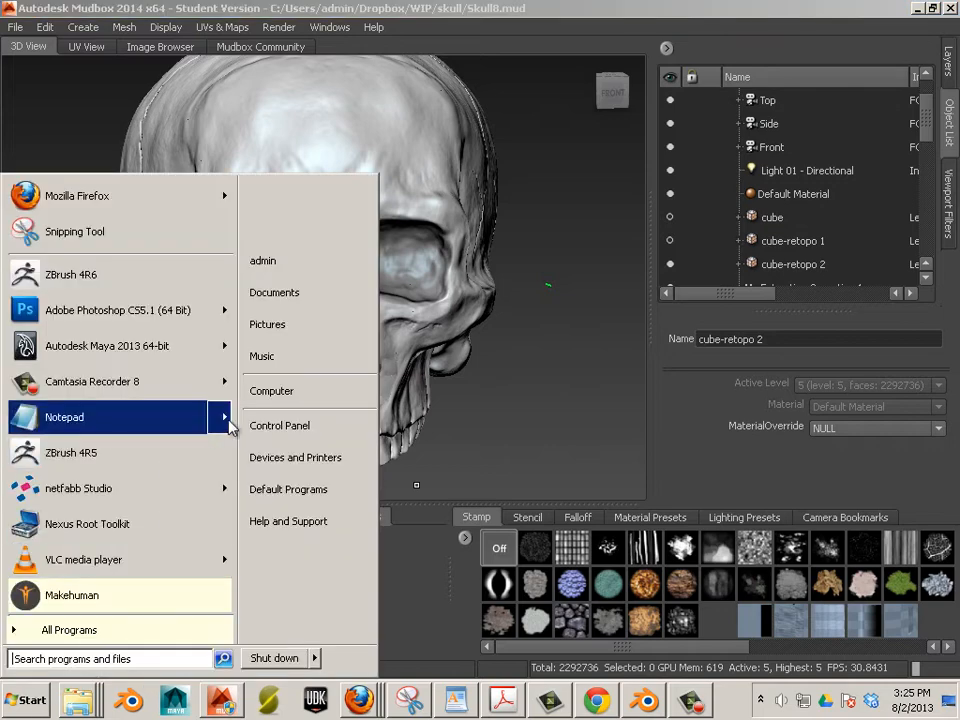
pyautogui.click(306, 392)
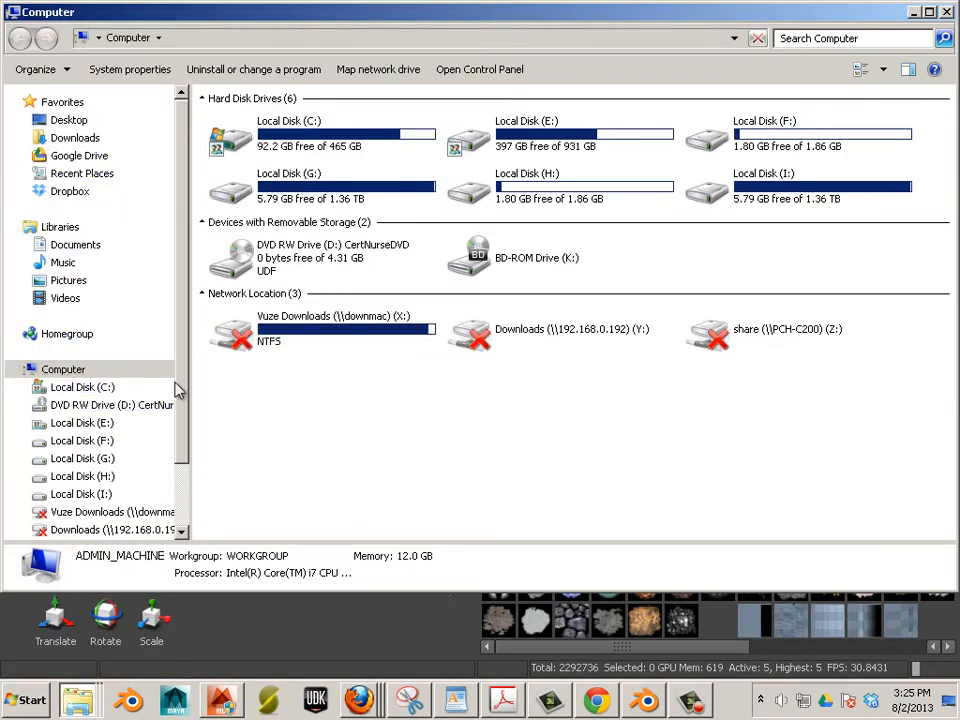
pyautogui.click(70, 190)
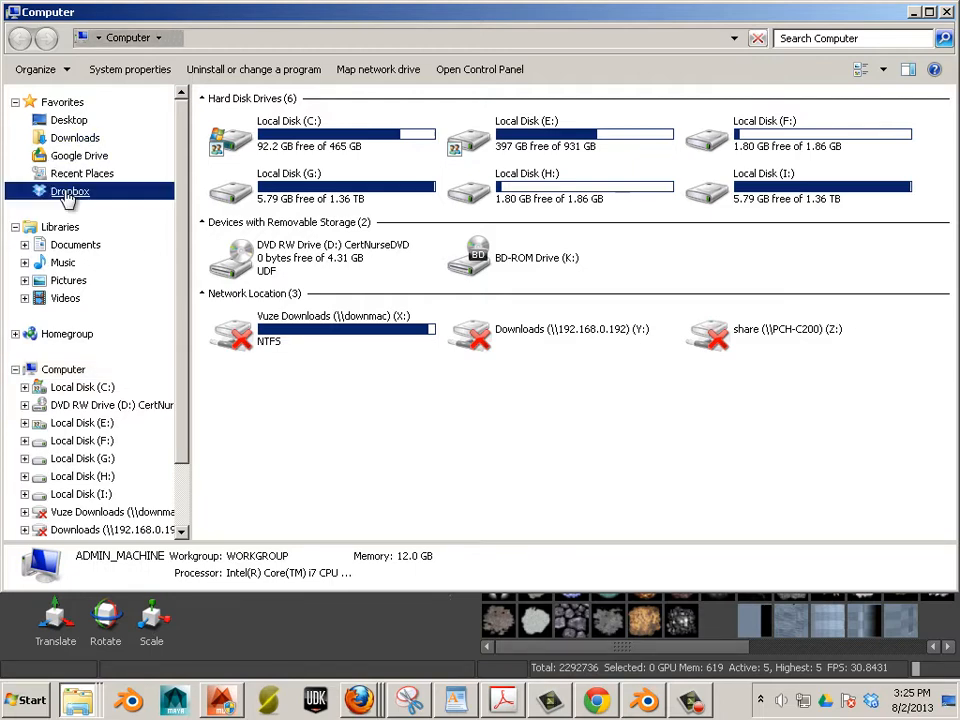
pyautogui.doubleClick(250, 350)
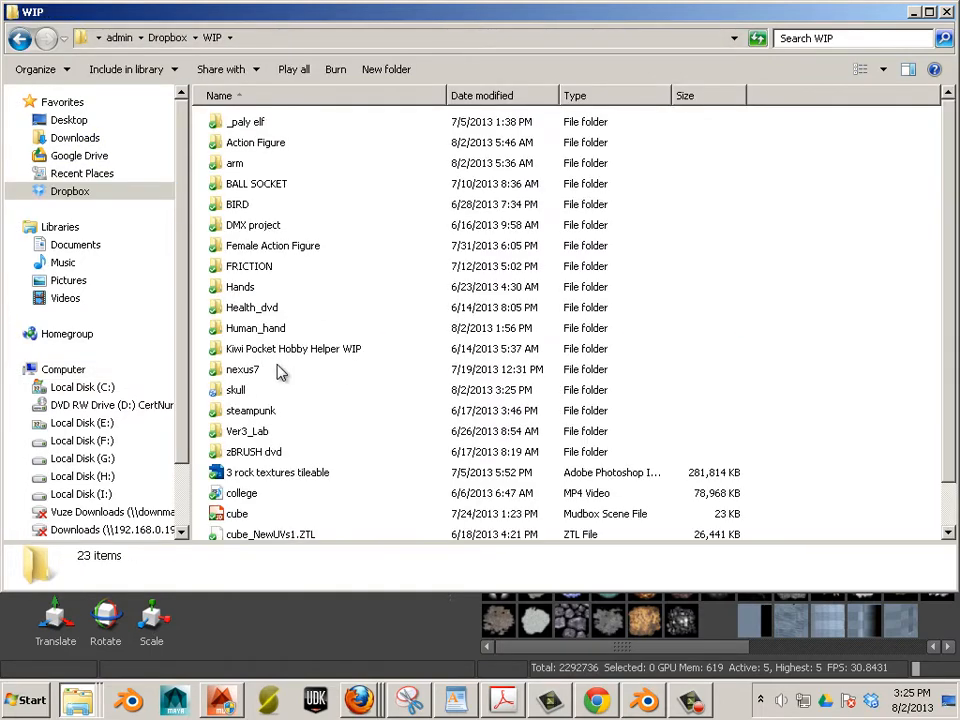
pyautogui.click(236, 377)
pyautogui.doubleClick(237, 389)
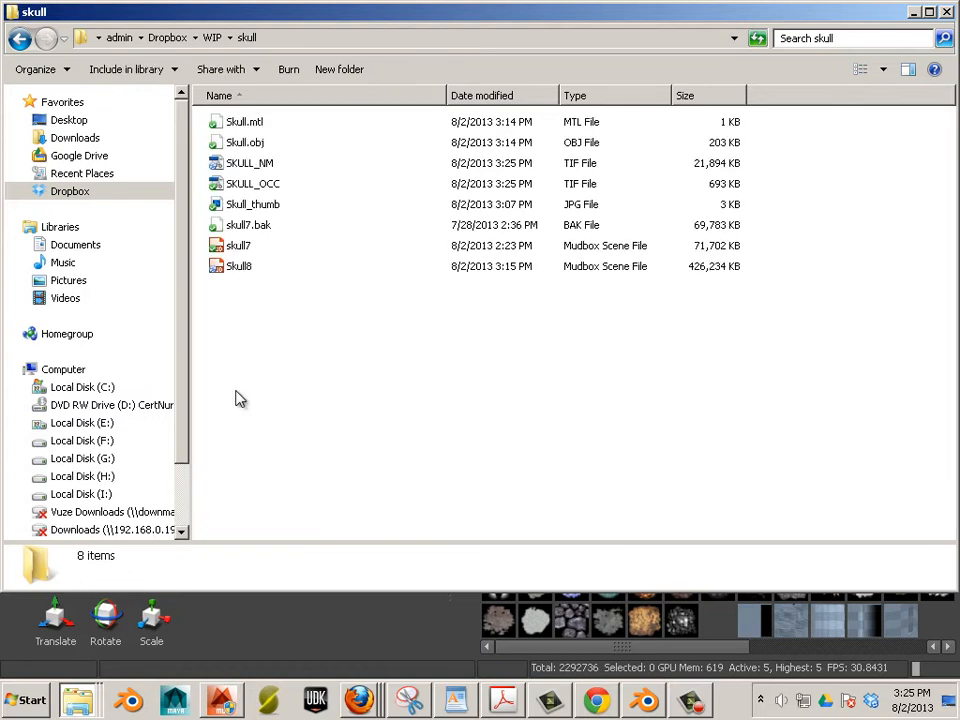
pyautogui.click(260, 186)
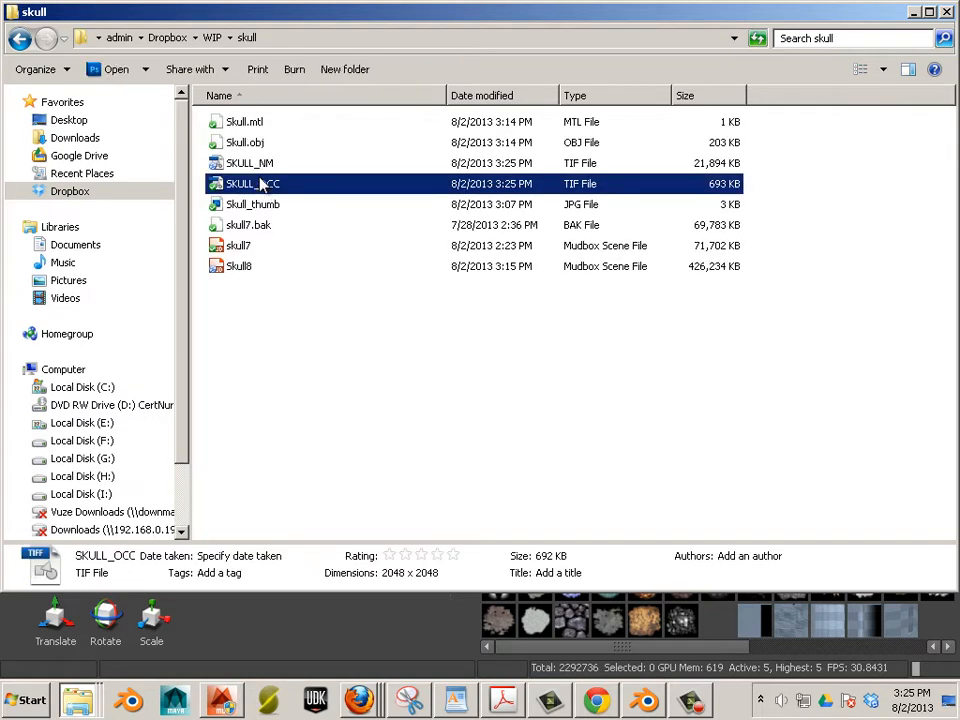
pyautogui.keyDown('ctrl'); pyautogui.click(250, 163); pyautogui.keyUp('ctrl')
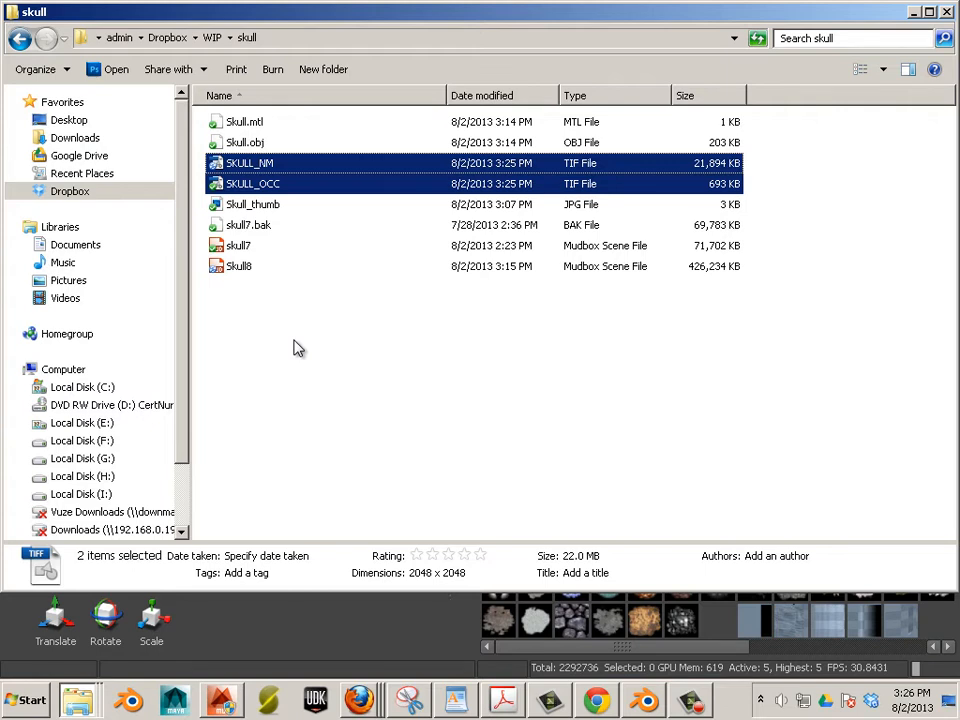
# Switch back to Mudbox and examine the skull model from slightly different angles
pyautogui.click(332, 656)
pyautogui.keyDown('alt'); pyautogui.moveTo(519, 411); pyautogui.dragTo(489, 405); pyautogui.keyUp('alt')
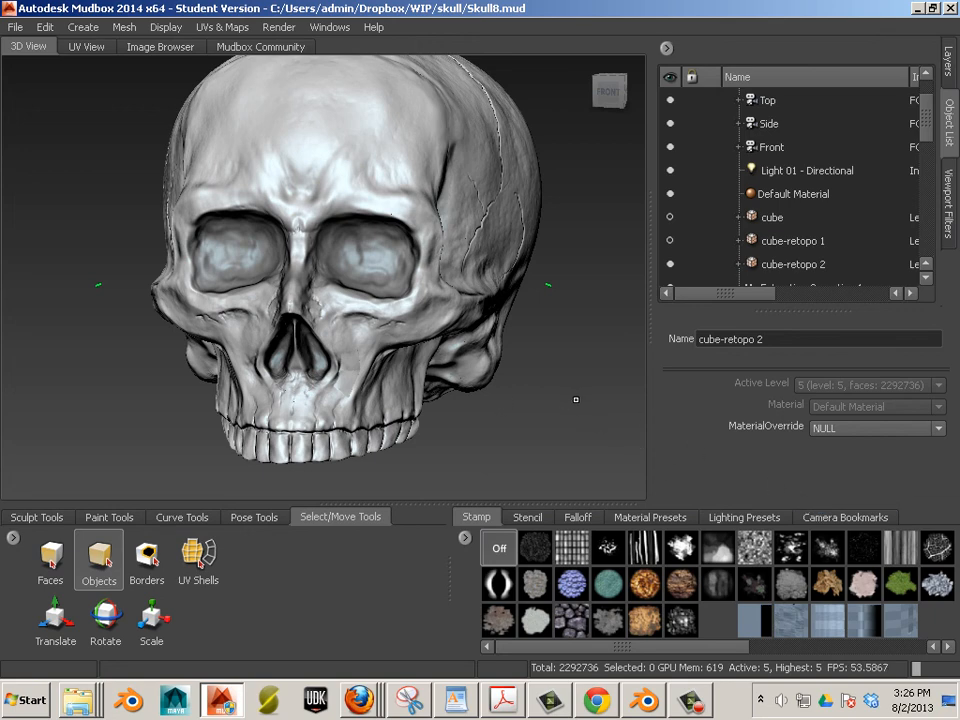
pyautogui.keyDown('alt'); pyautogui.moveTo(576, 400); pyautogui.dragTo(629, 414); pyautogui.keyUp('alt')
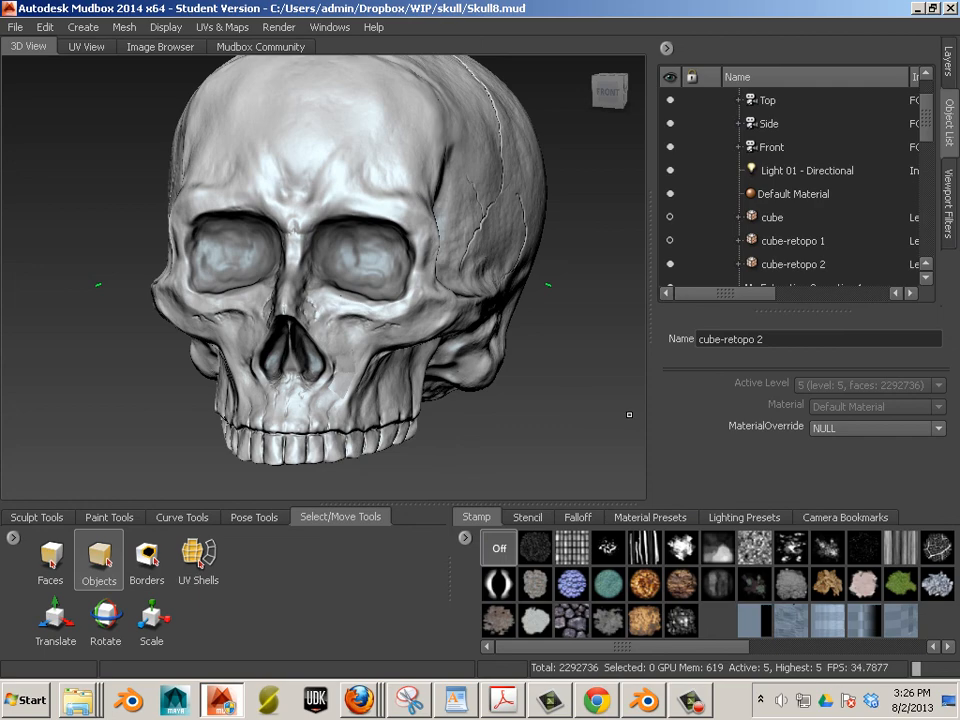